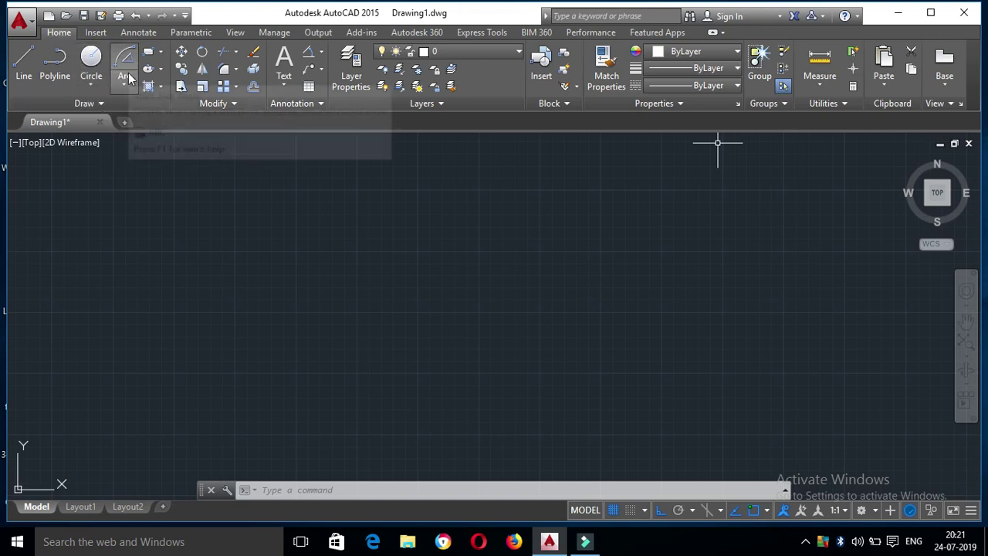
Start the ARC command at the command line, cancel it, and display the Arc variants list.
click(274, 494)
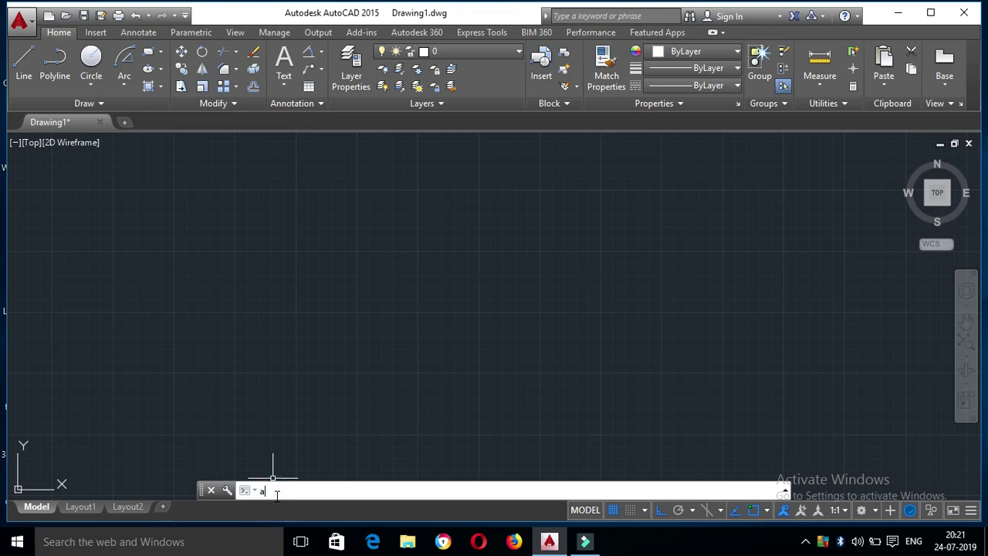
text(rc)
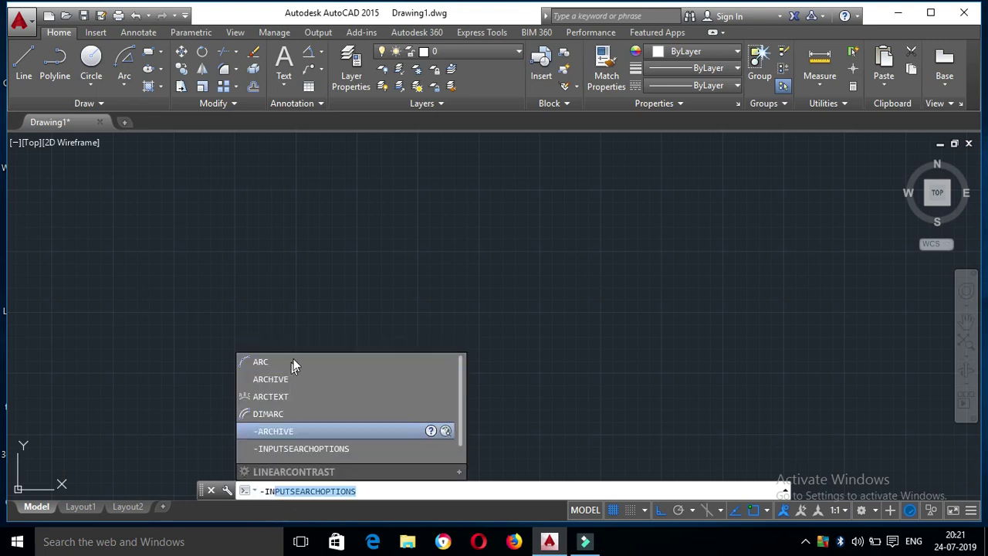
click(287, 361)
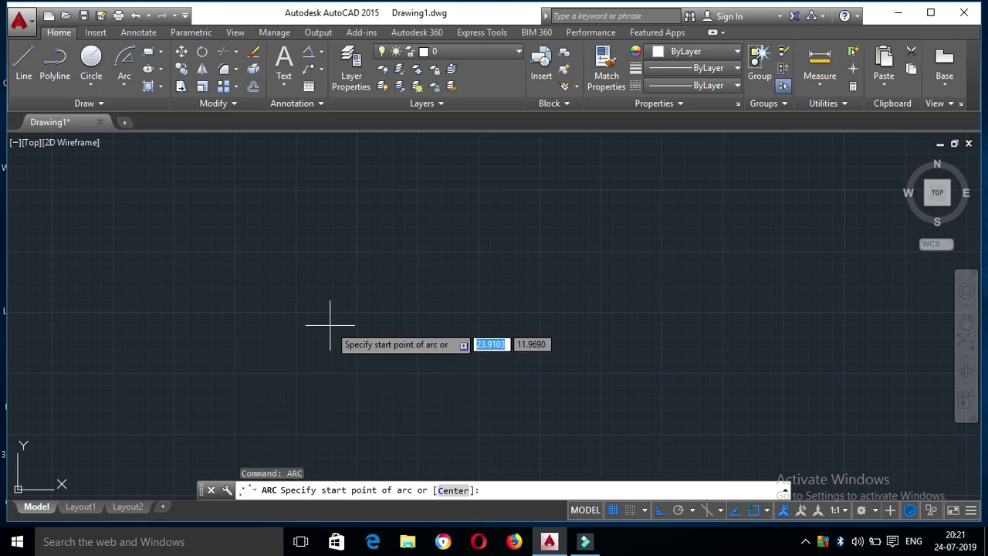
key(Escape)
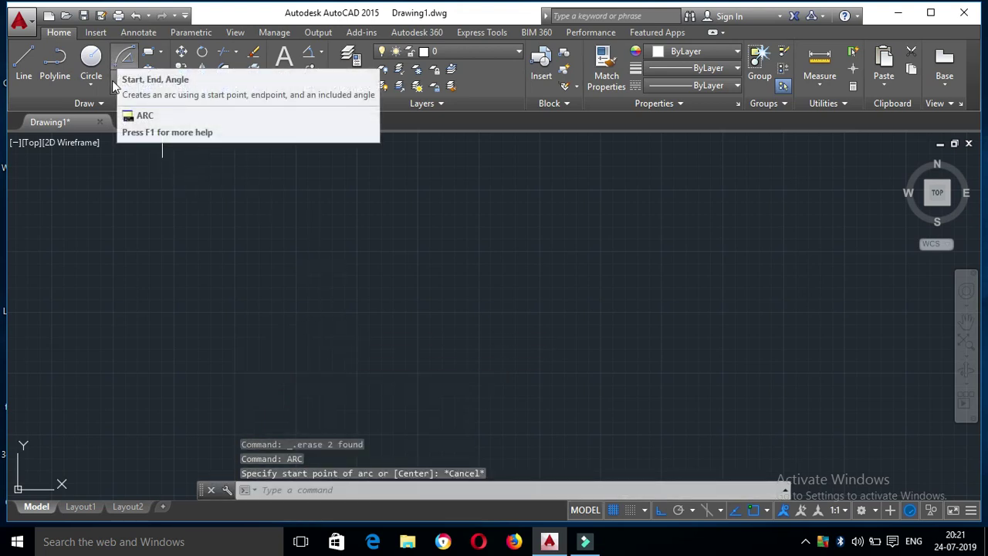
click(117, 83)
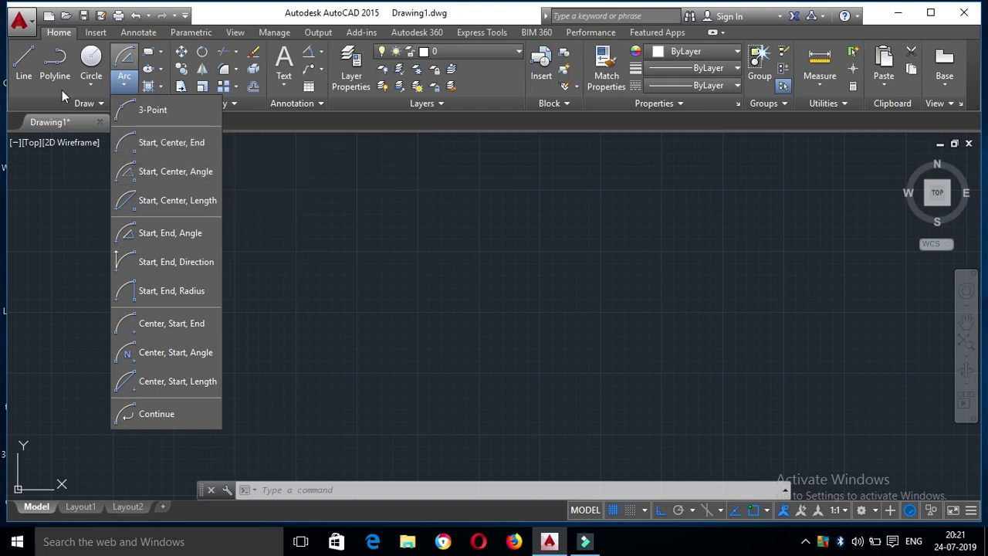
click(23, 66)
Draw a horizontal line 10 units long, then zoom in on it.
click(283, 253)
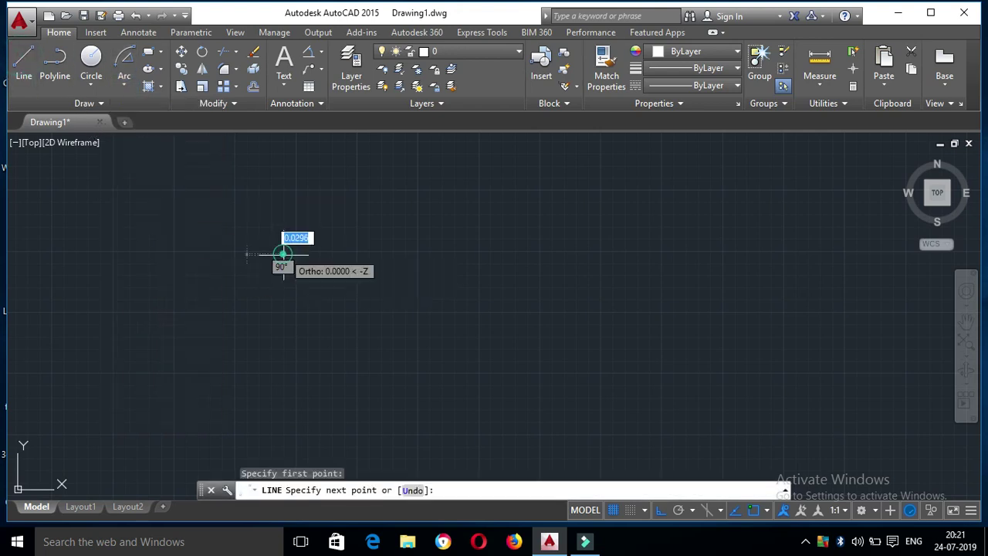
text(1)
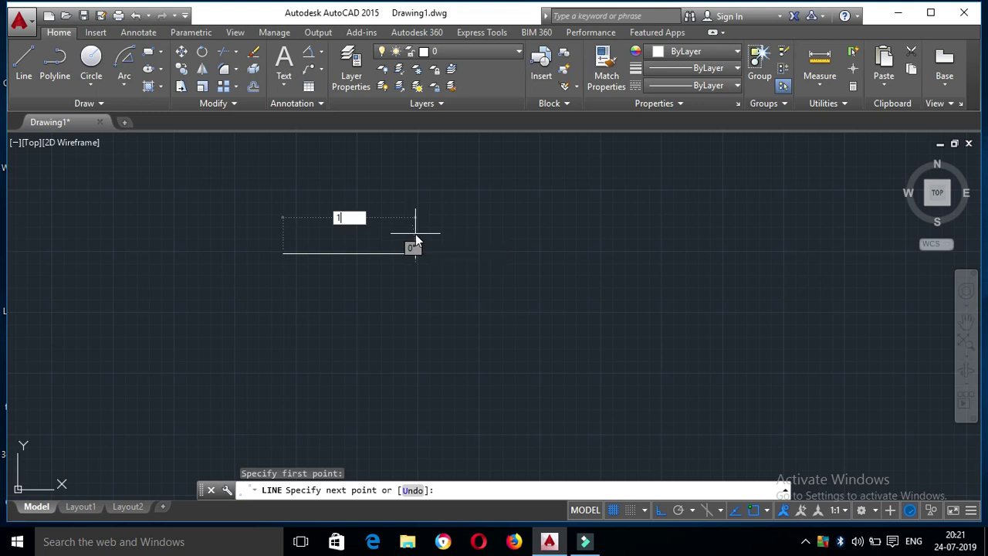
key(Return)
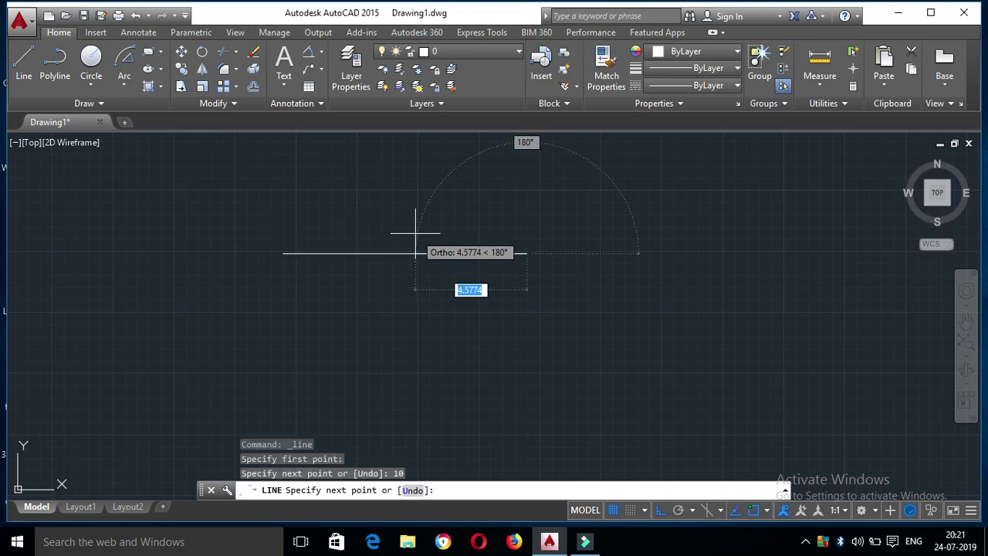
key(Escape)
scroll(414, 232, up, 2)
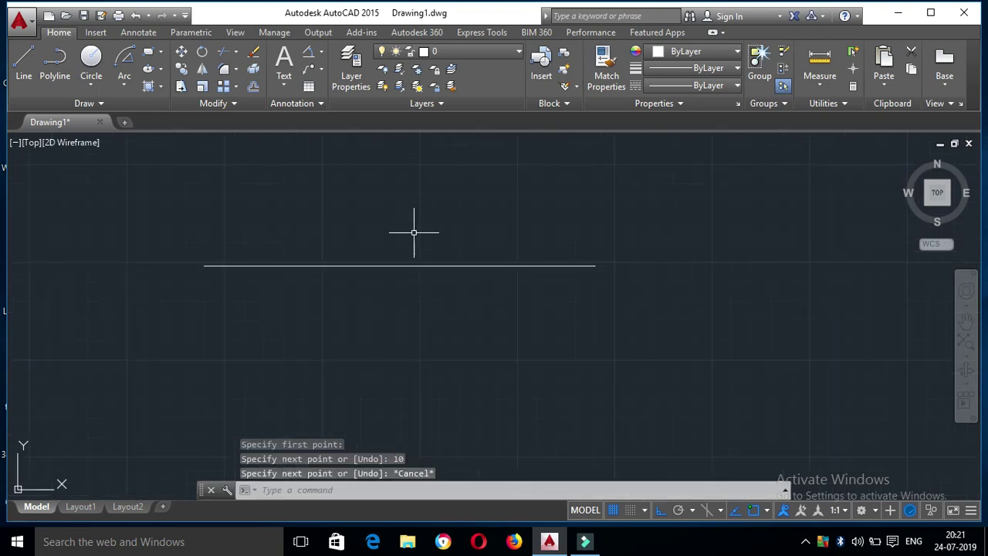
click(122, 86)
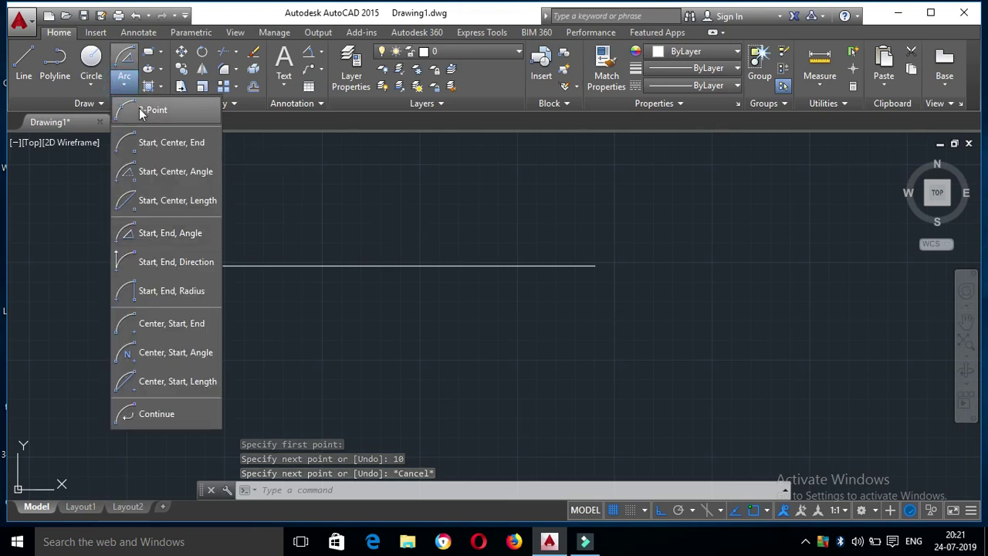
Draw a 3-point arc from the line's left end, through its midpoint, to 5 units below.
click(141, 112)
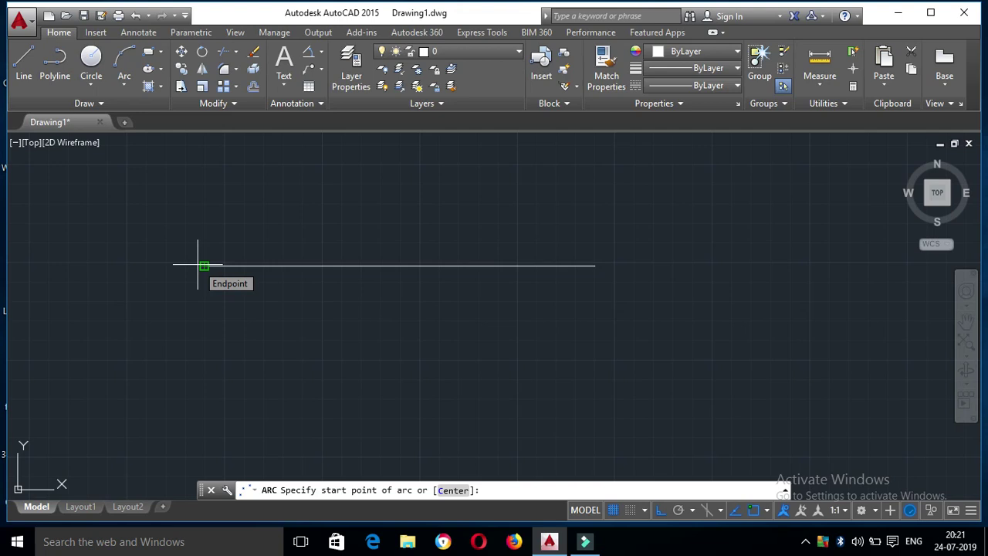
click(204, 266)
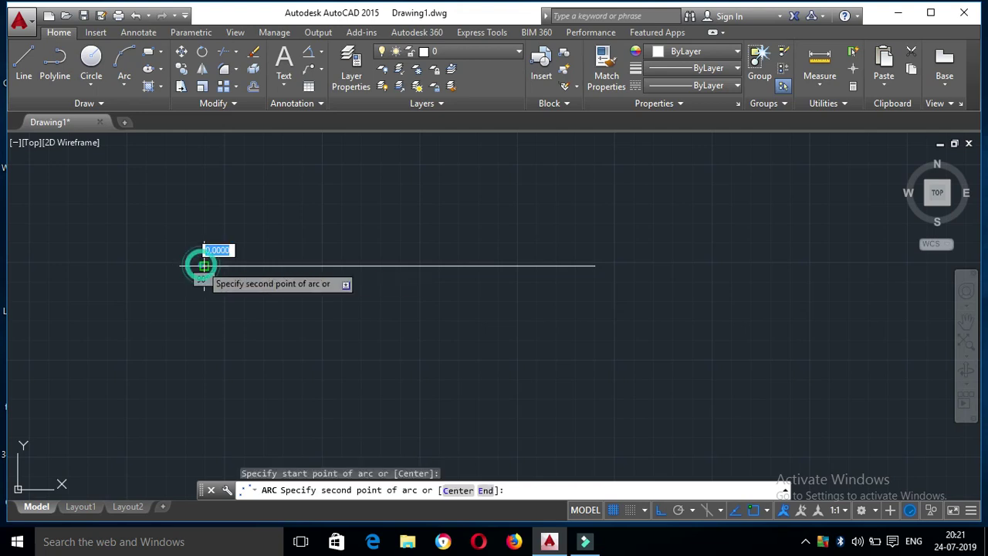
click(399, 266)
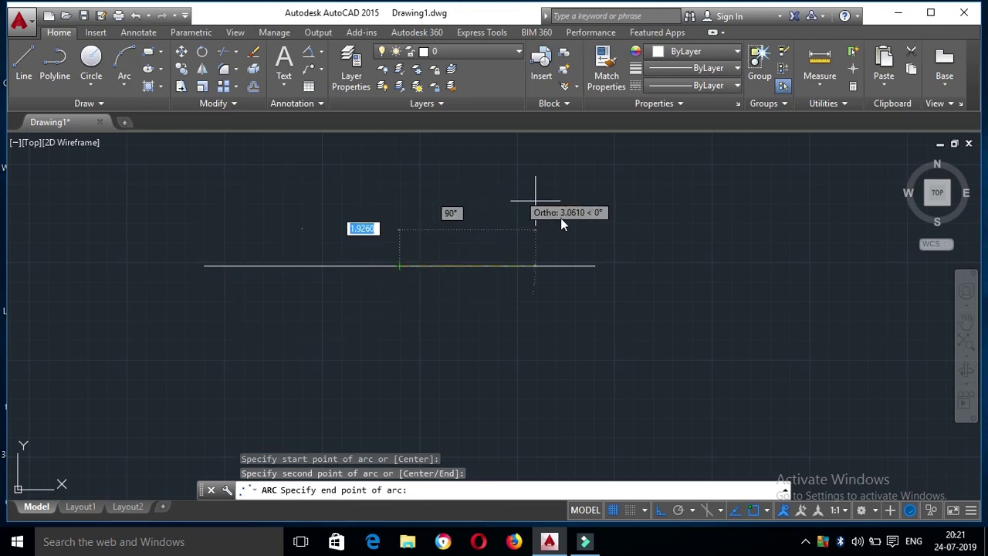
middle_drag(386, 386, 369, 342)
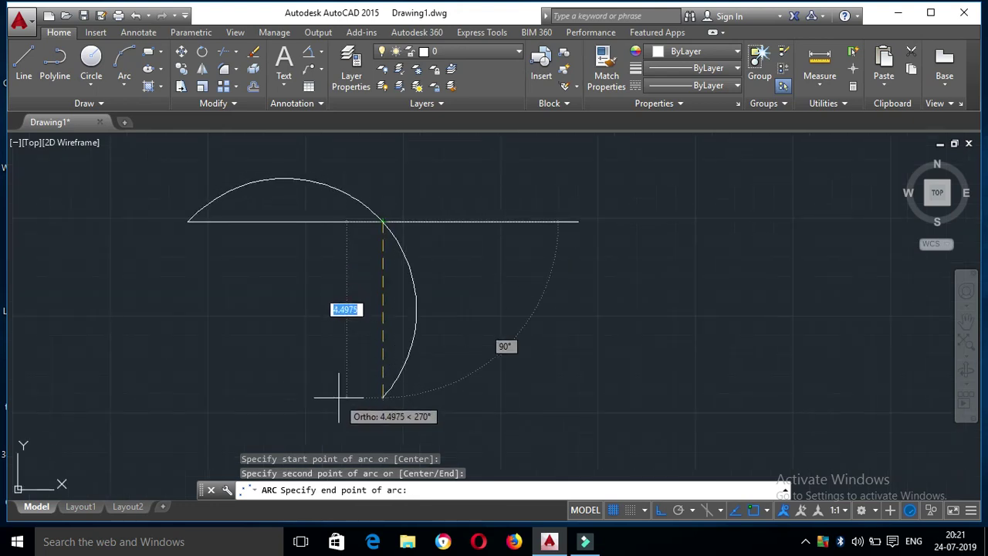
text(5)
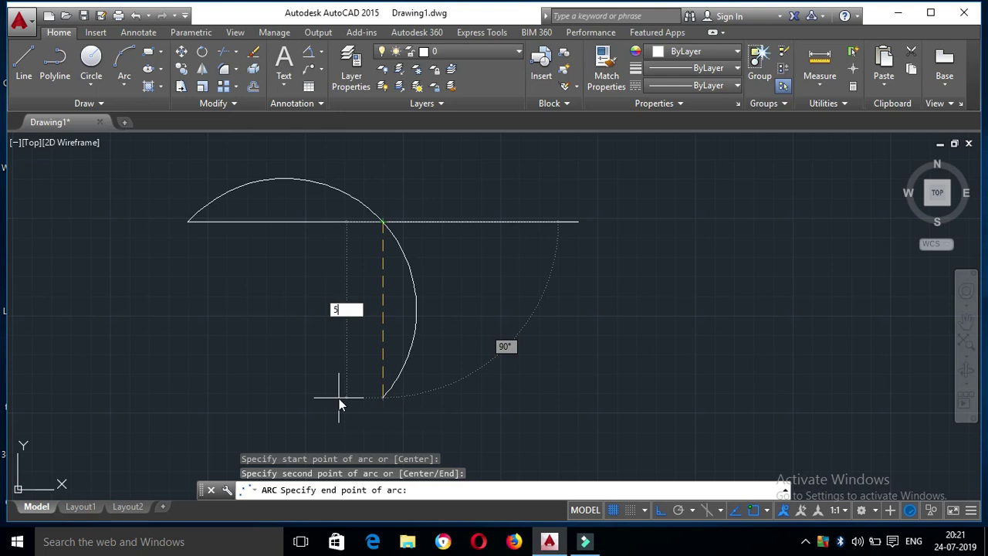
key(Return)
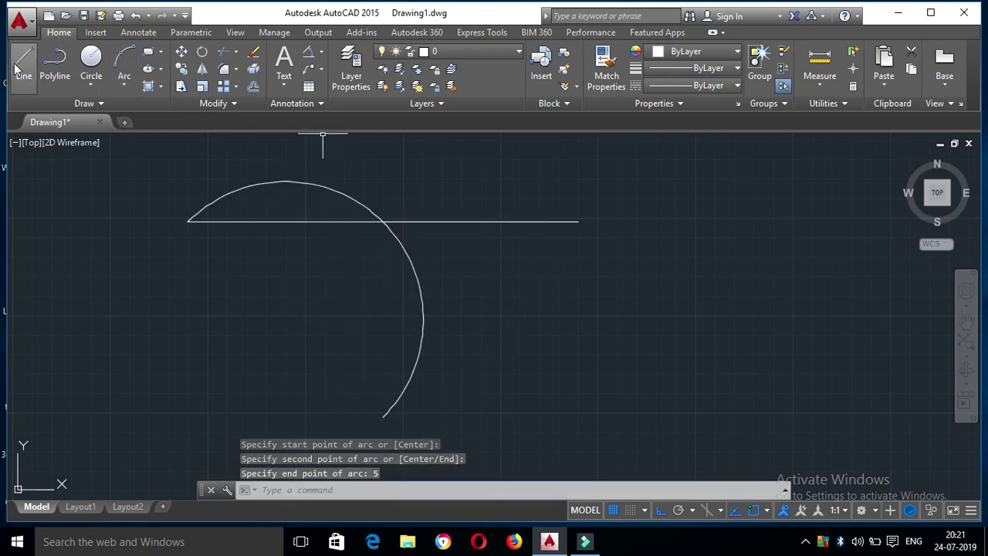
middle_drag(220, 221, 198, 170)
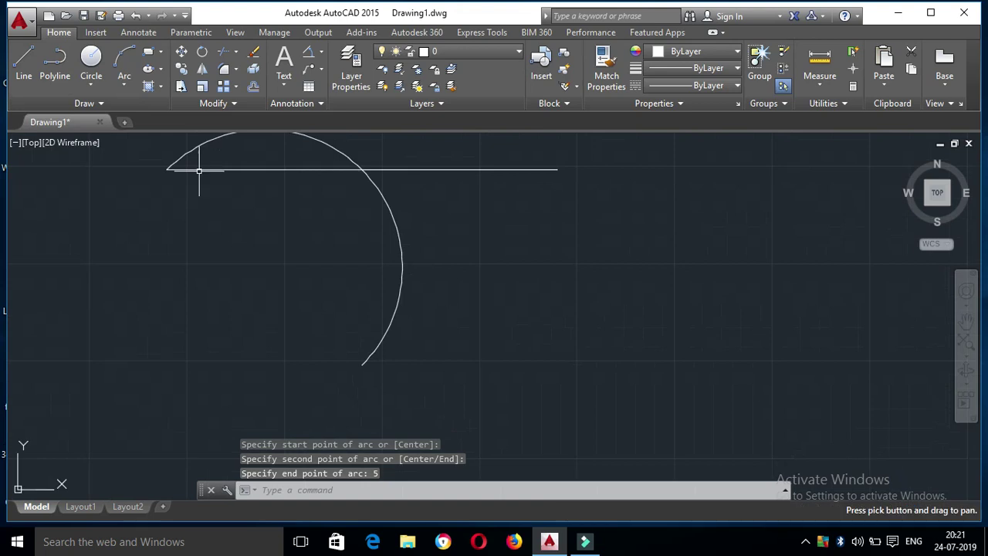
Draw a vertical line from the arc-line intersection down to the arc's lower end.
click(34, 60)
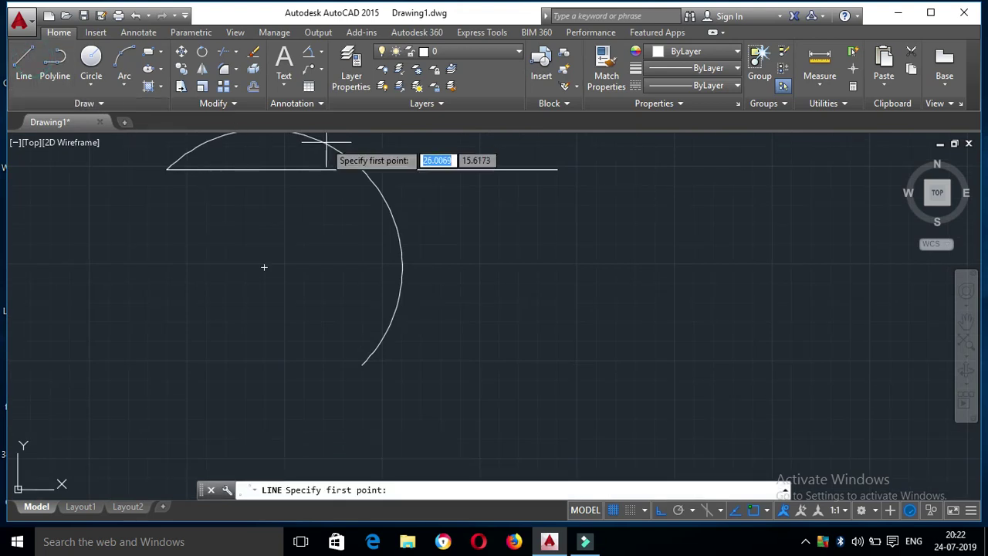
click(362, 169)
click(361, 363)
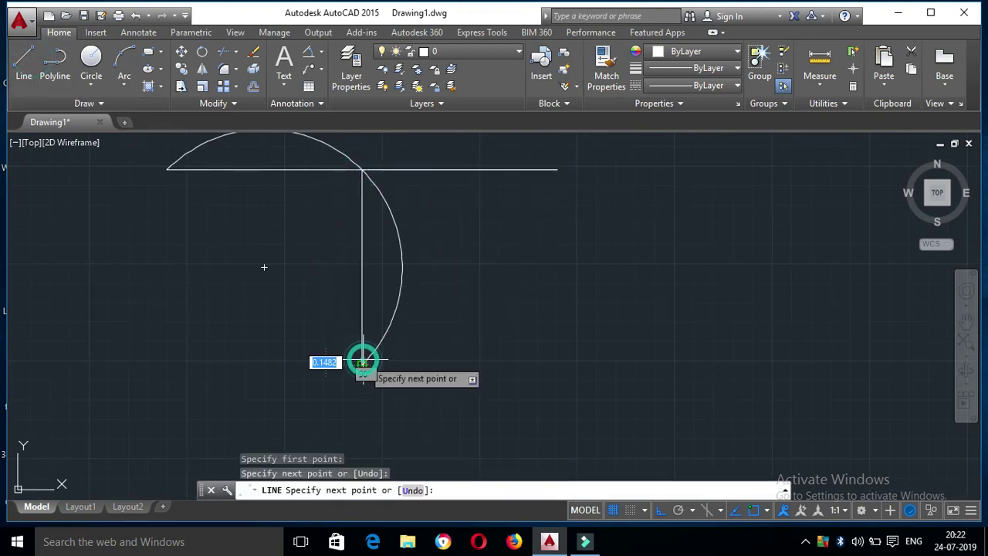
key(Escape)
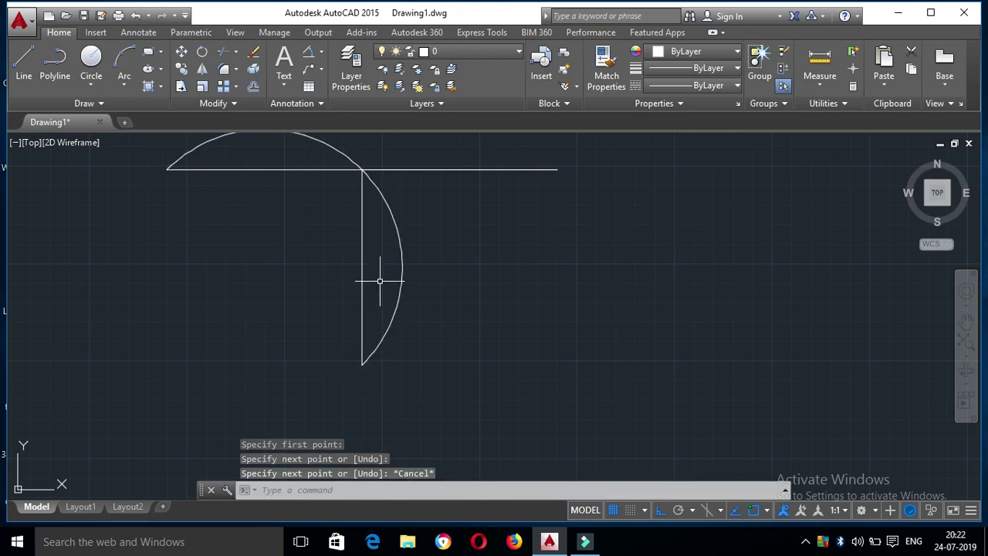
Add a linear 5.0000 dimension beside the vertical line.
click(323, 55)
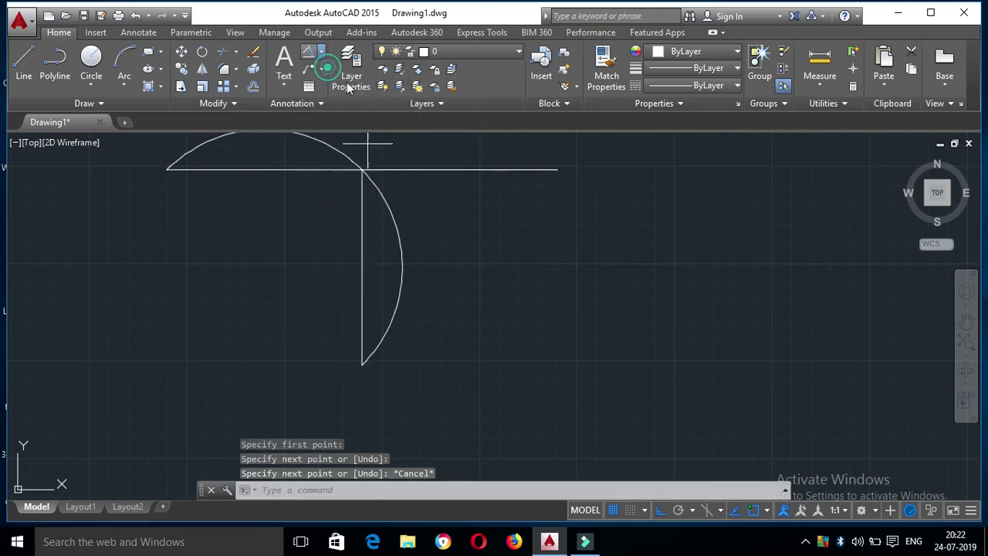
click(330, 71)
click(362, 169)
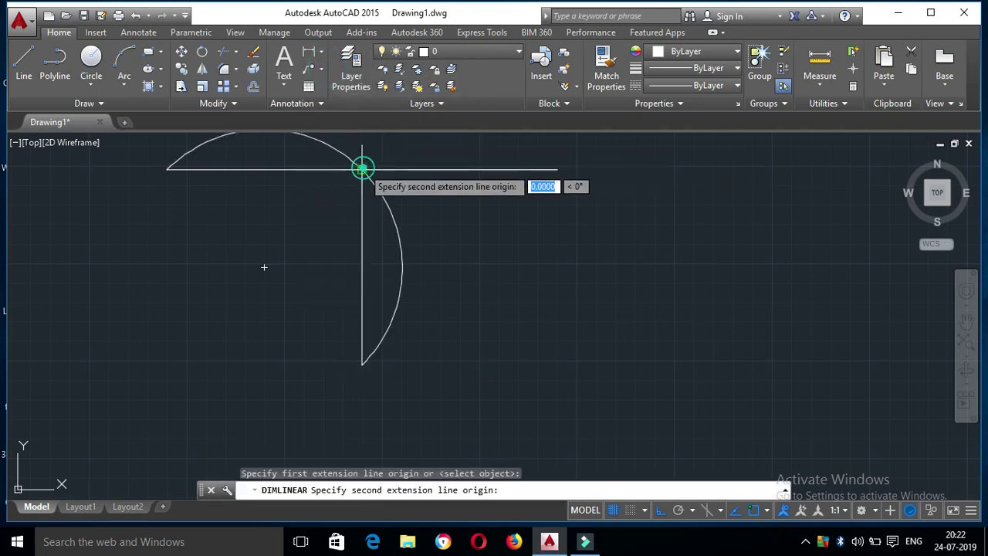
click(362, 364)
click(331, 354)
Erase the arc, vertical line and dimension with a crossing selection.
click(470, 358)
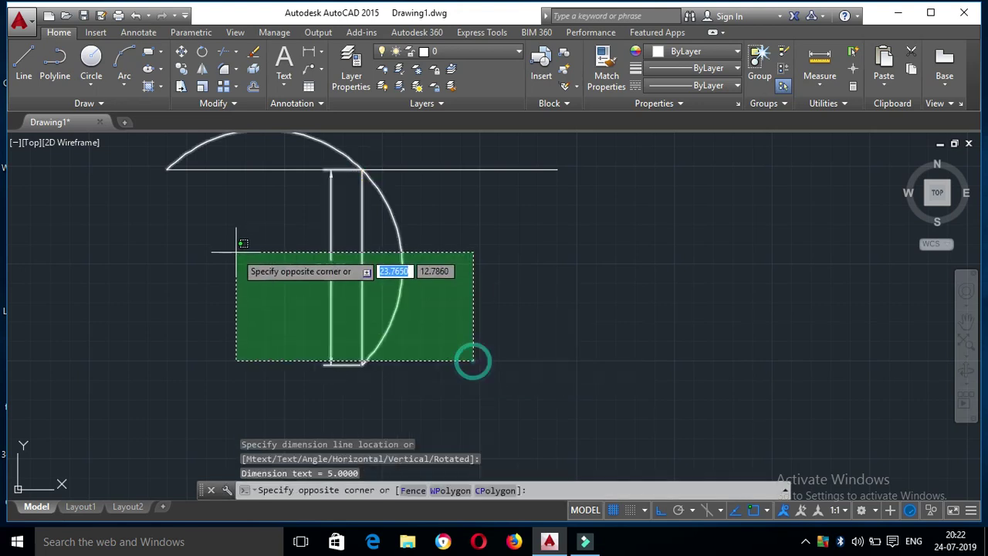
click(233, 246)
key(Delete)
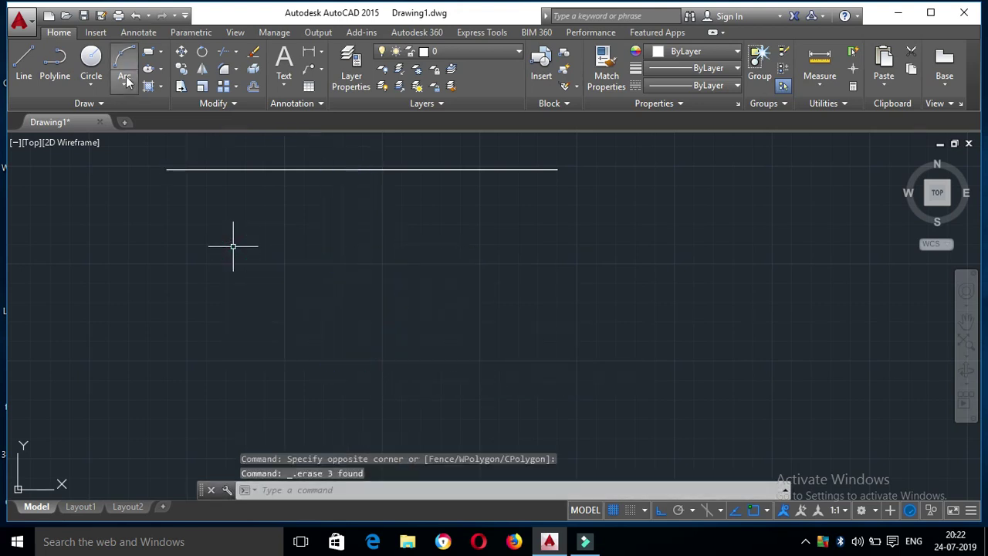
Draw a Start-Center-End semicircle across the line, centred at its midpoint, then delete it.
click(121, 88)
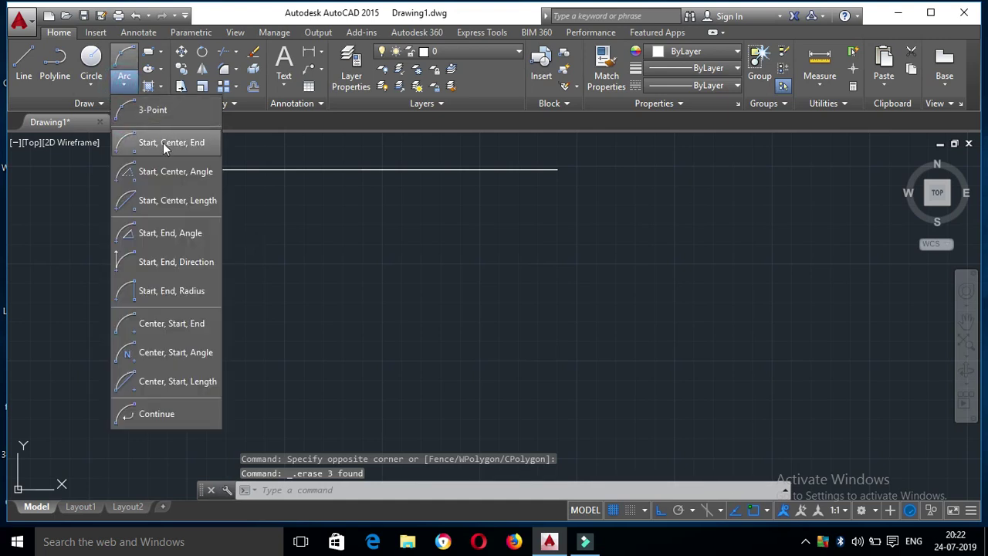
click(163, 142)
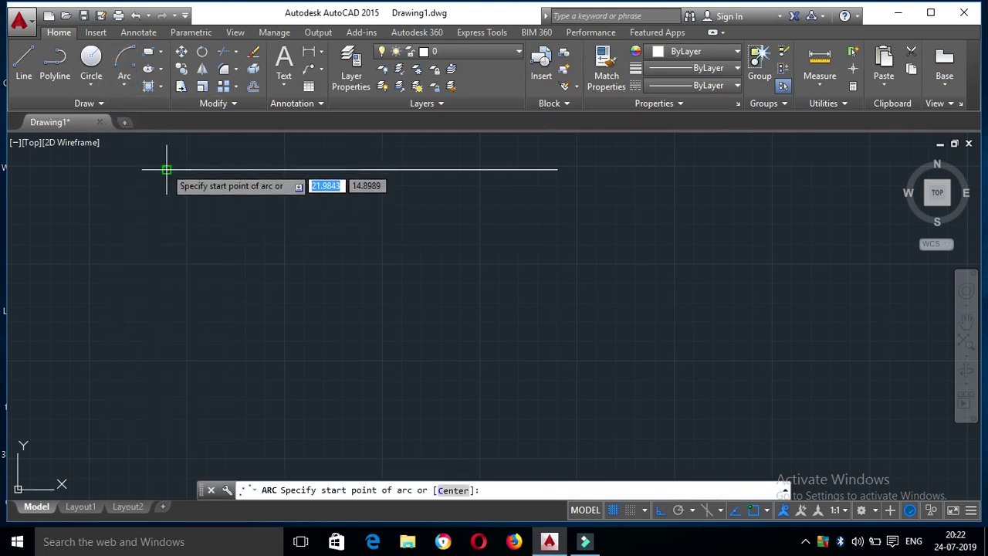
click(167, 169)
click(362, 169)
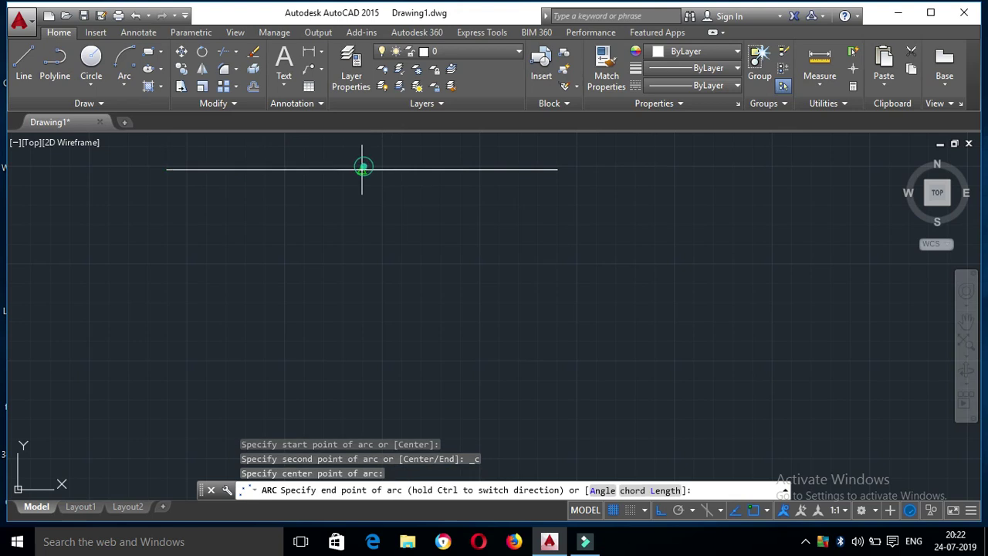
click(557, 169)
click(640, 277)
click(446, 222)
key(Delete)
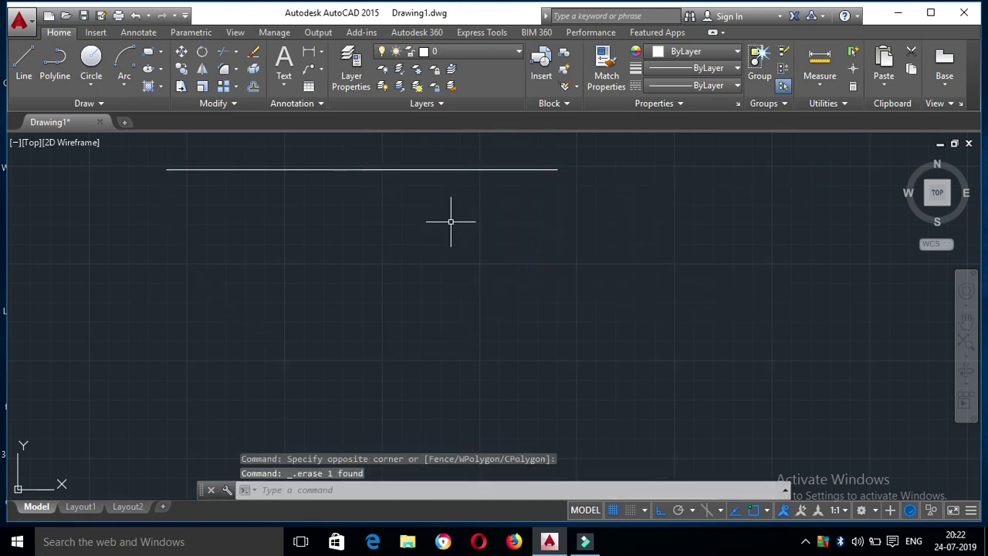
Draw a Start-Center-Angle arc from the left end, centred at the midpoint, with a 90° angle.
click(125, 84)
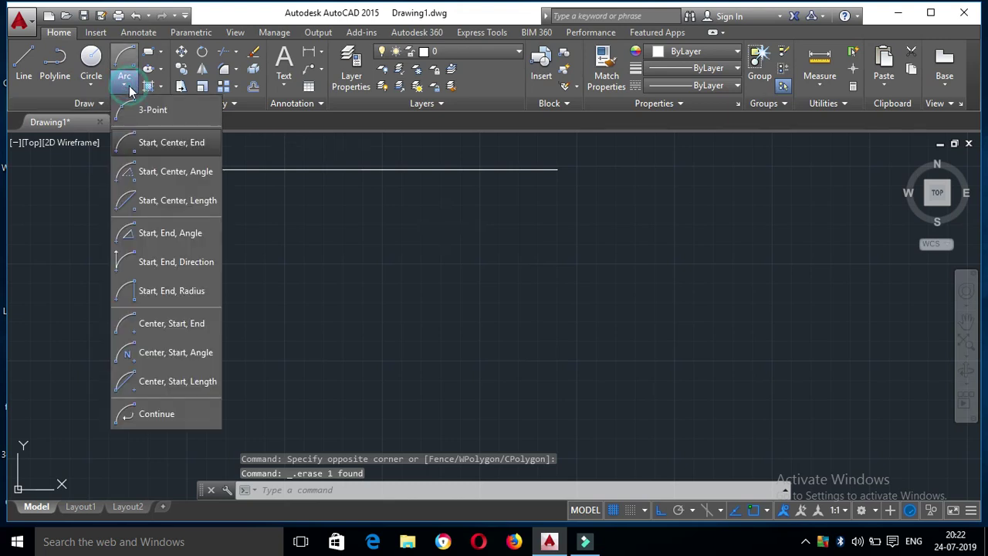
click(200, 177)
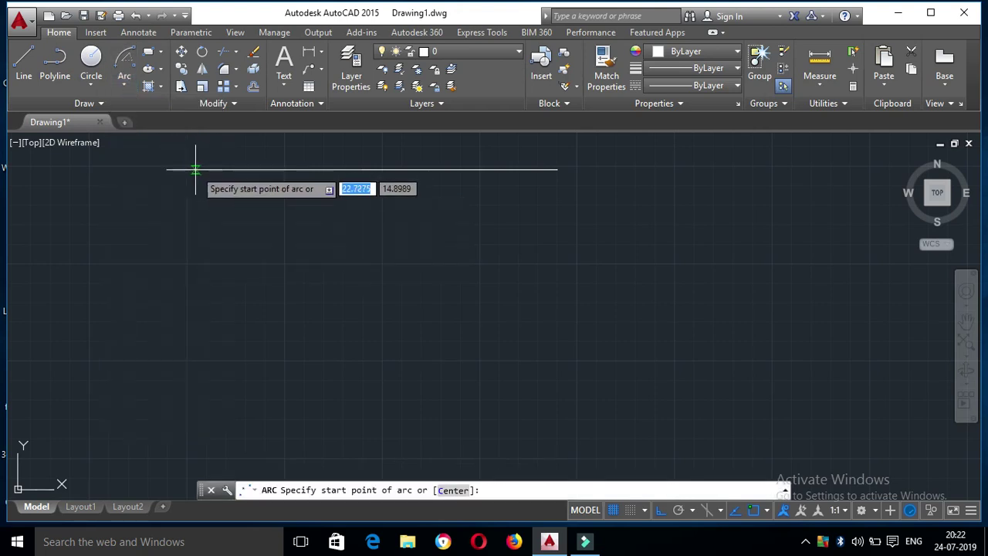
click(163, 168)
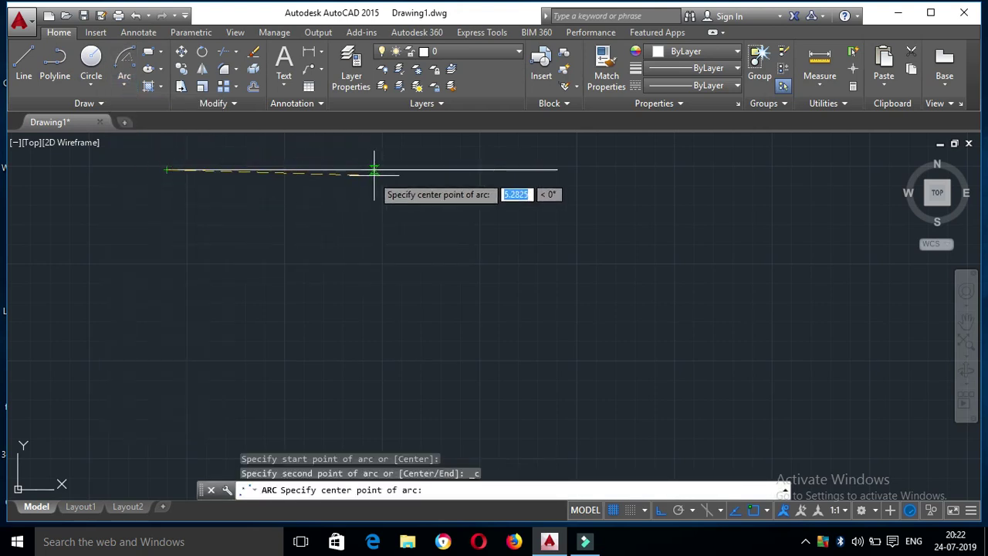
click(362, 170)
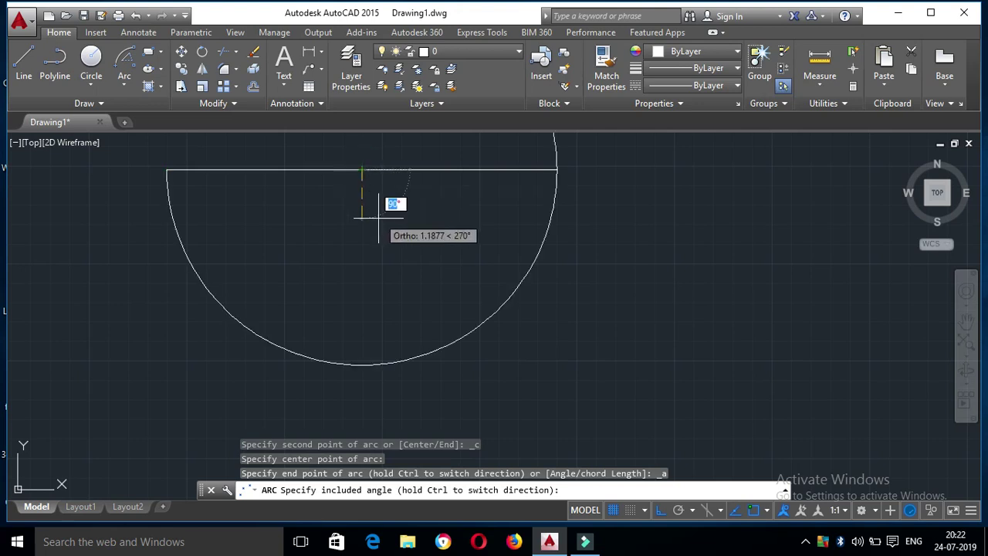
middle_drag(512, 173, 512, 262)
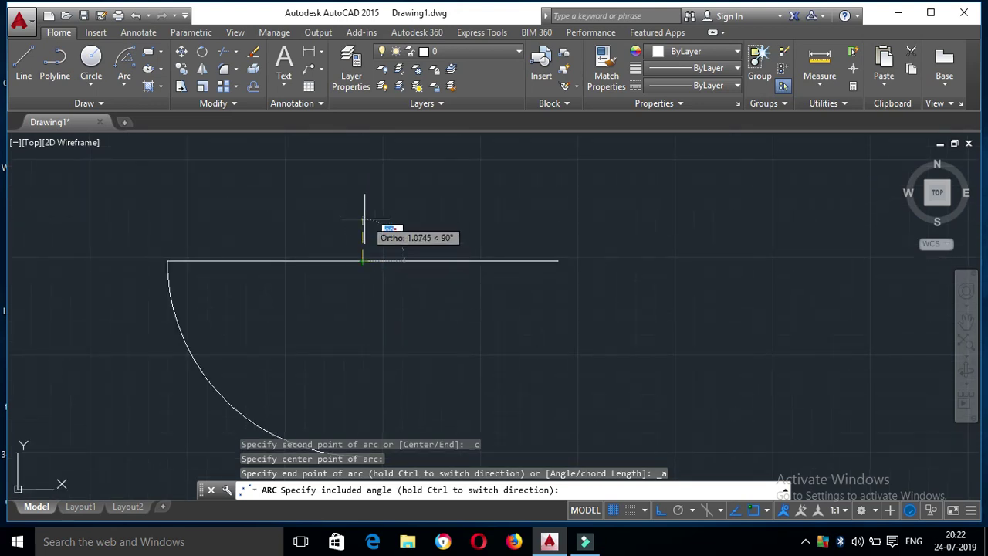
text(90)
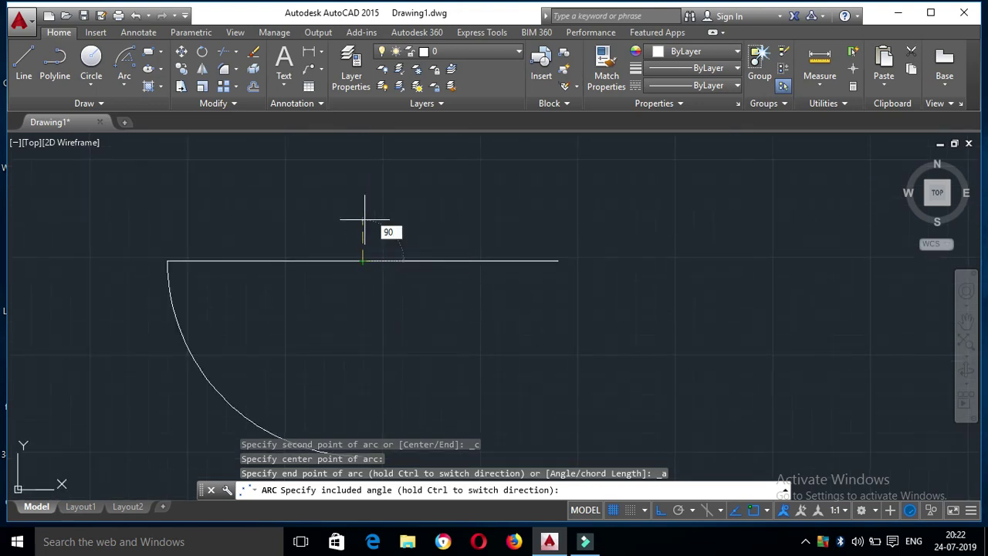
key(Return)
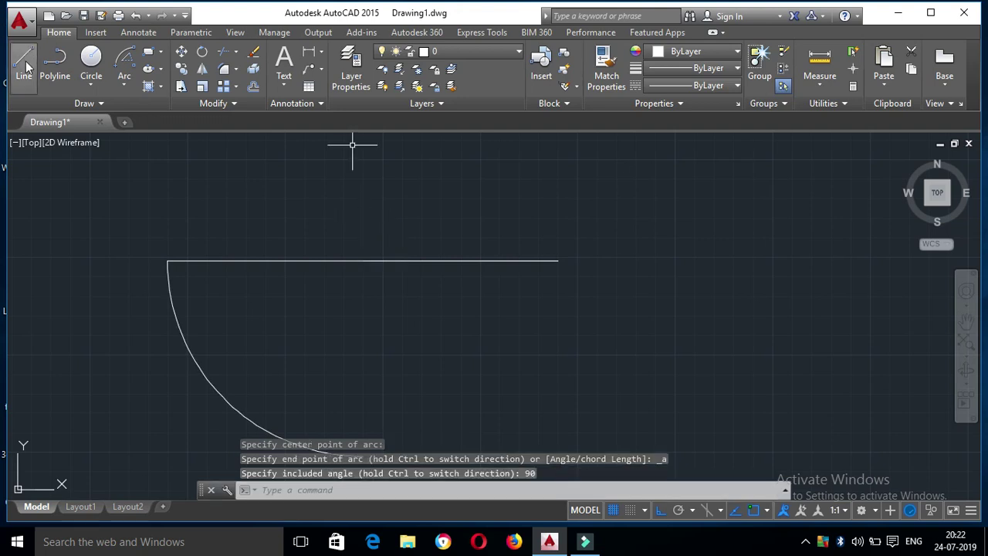
Draw a vertical line from the arc's lower end up to the horizontal line.
text(l)
key(Return)
middle_drag(316, 290, 298, 206)
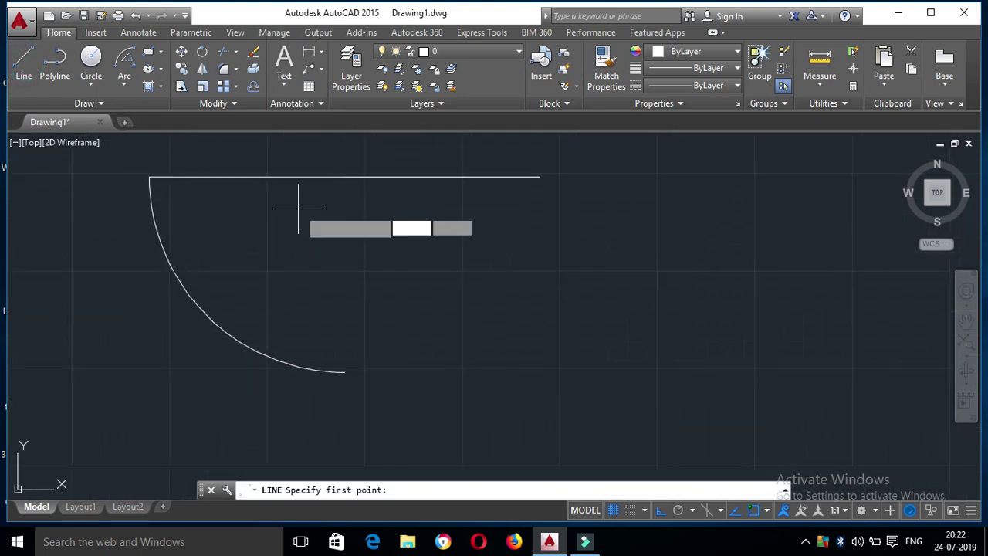
click(342, 371)
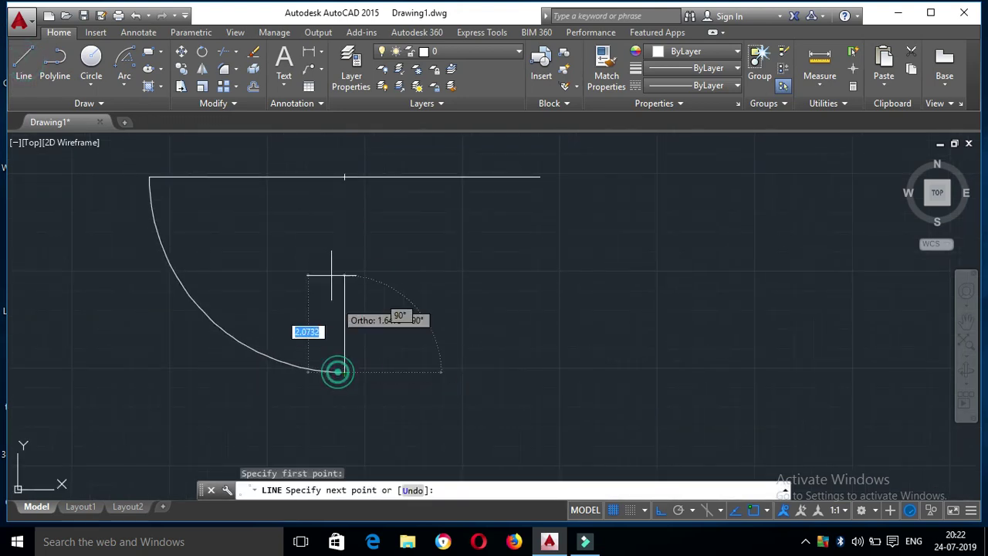
click(345, 176)
key(Escape)
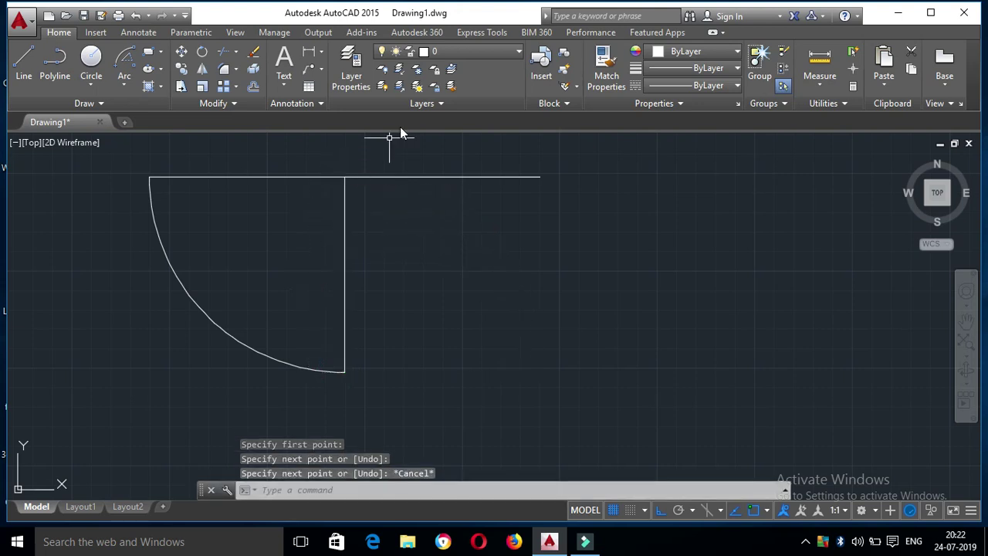
Add a 90° angular dimension between the horizontal and vertical lines, below the line.
click(322, 52)
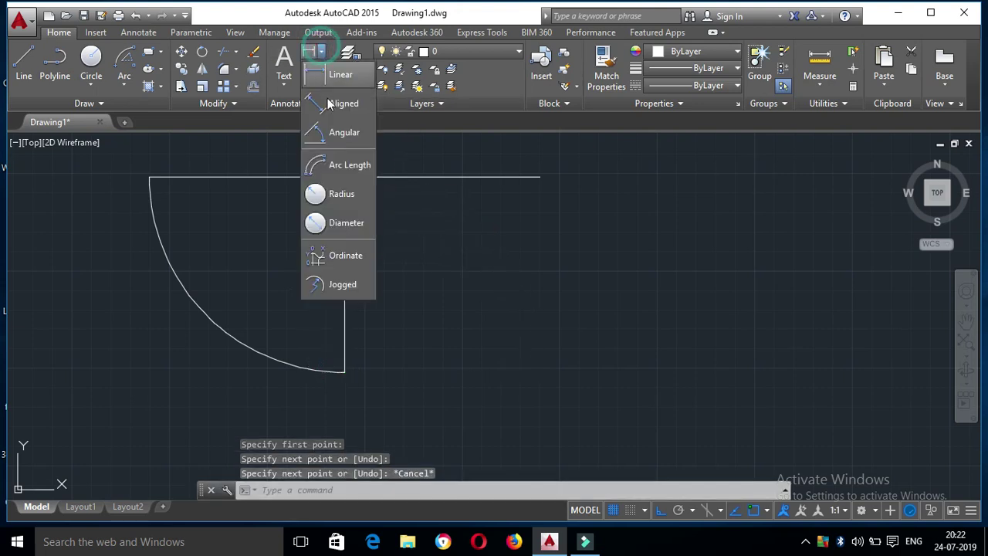
click(340, 135)
click(299, 177)
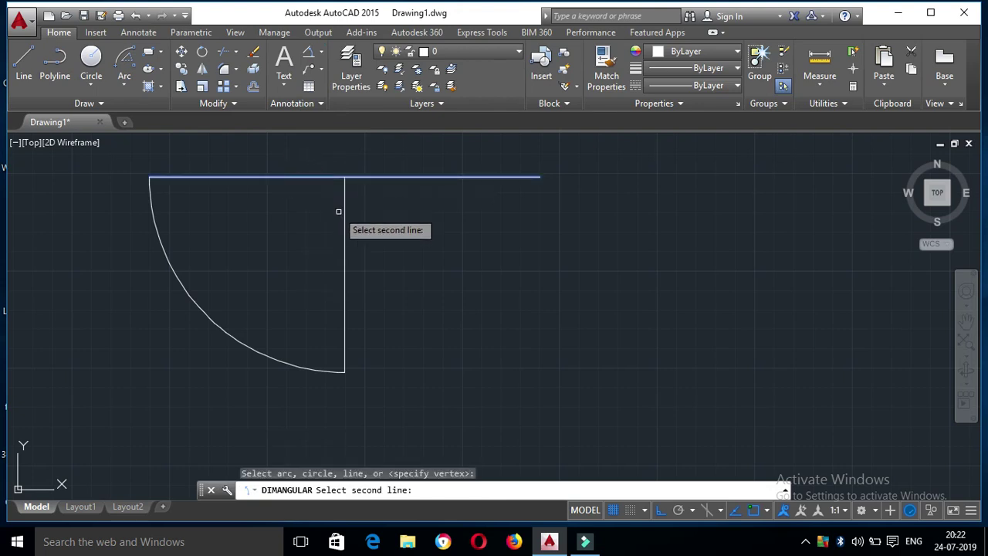
click(345, 217)
click(324, 219)
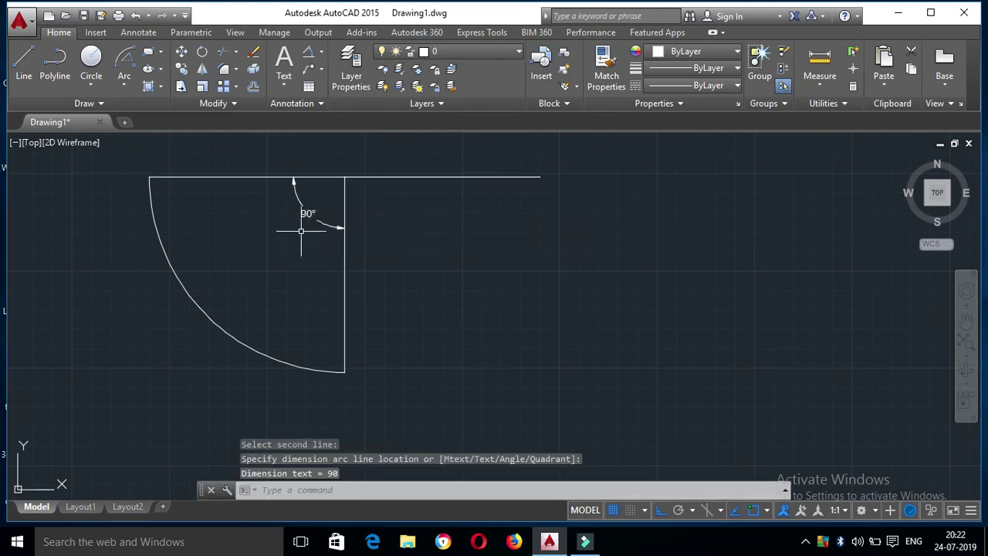
Erase the quarter arc and the vertical line.
click(395, 355)
click(280, 274)
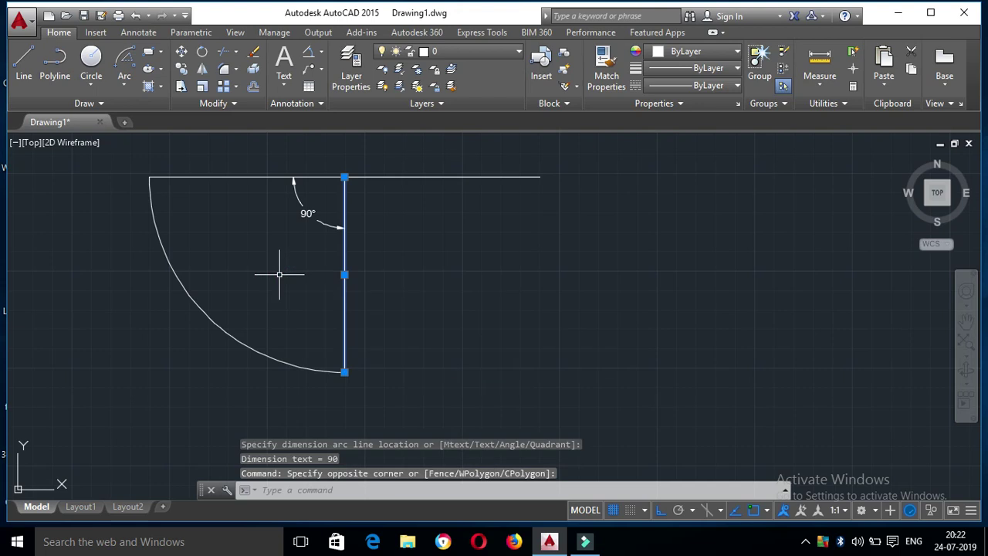
click(372, 342)
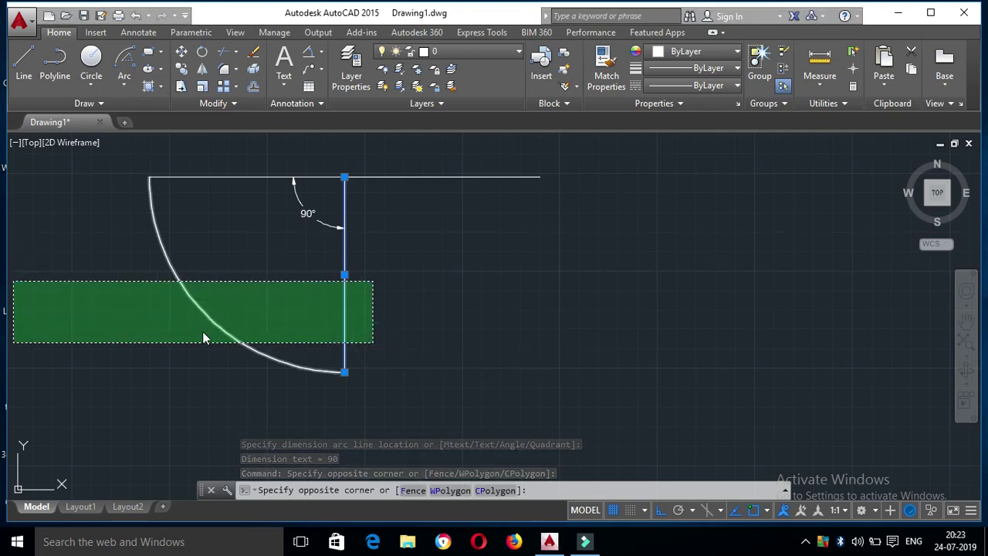
click(126, 253)
key(Delete)
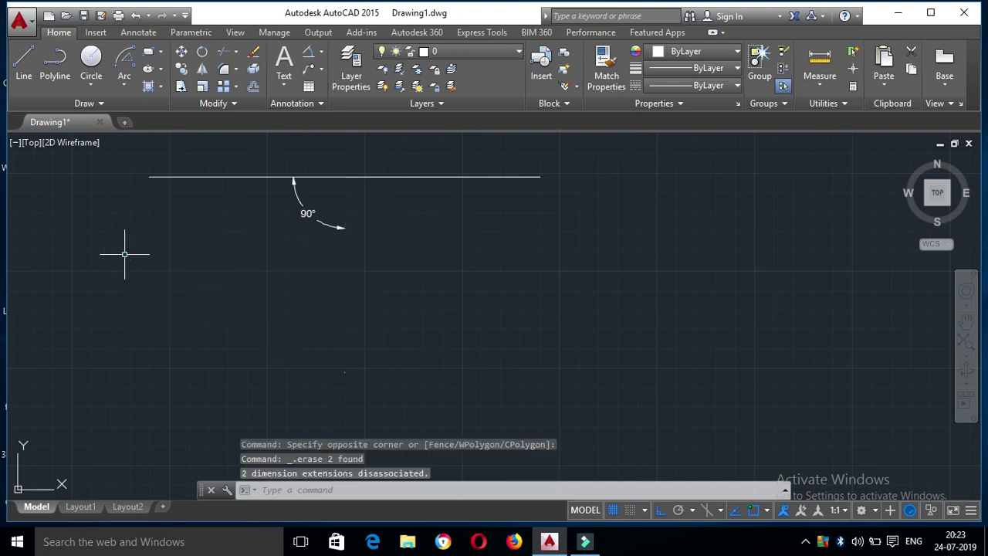
Draw a Start-Center-Length arc from the left end, centred at the midpoint, with chord length 10.
click(124, 85)
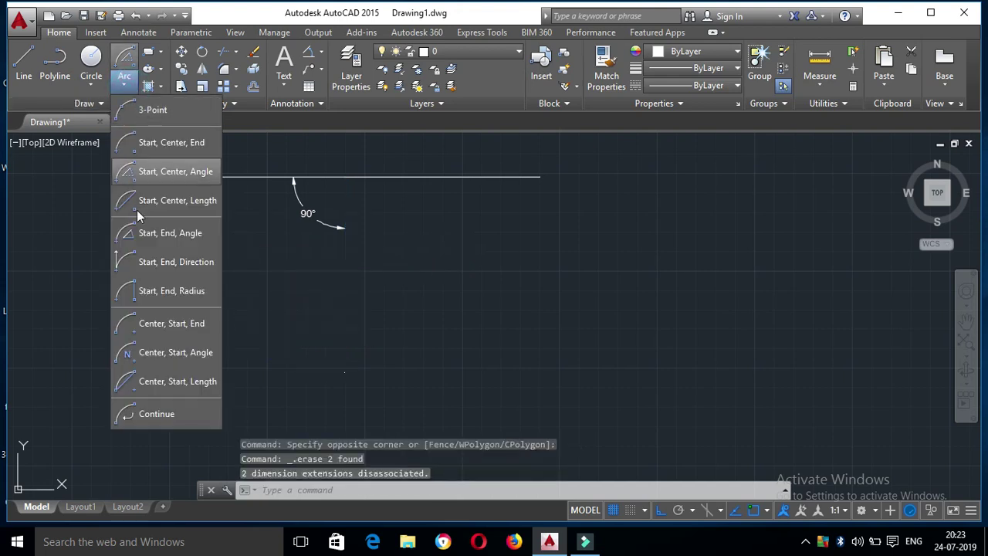
click(186, 207)
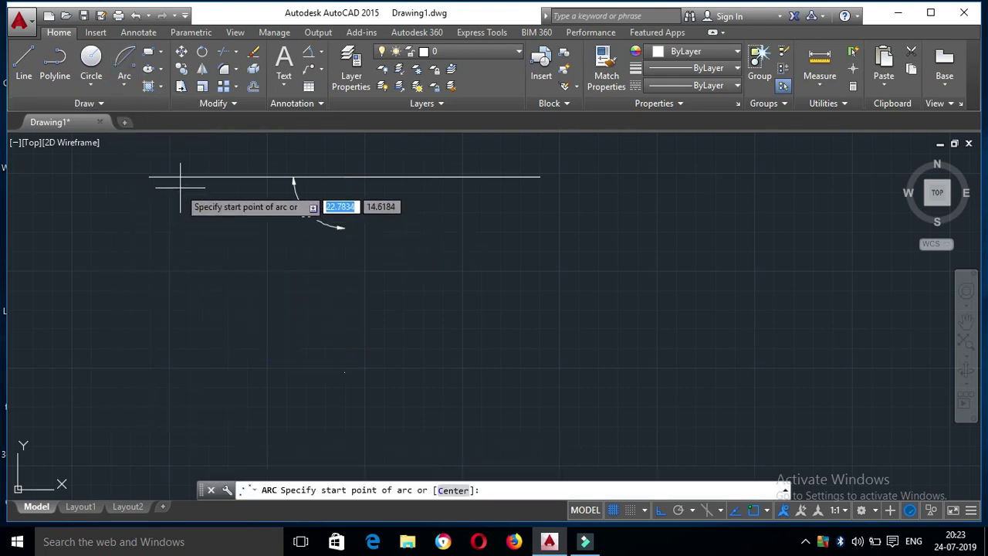
click(149, 177)
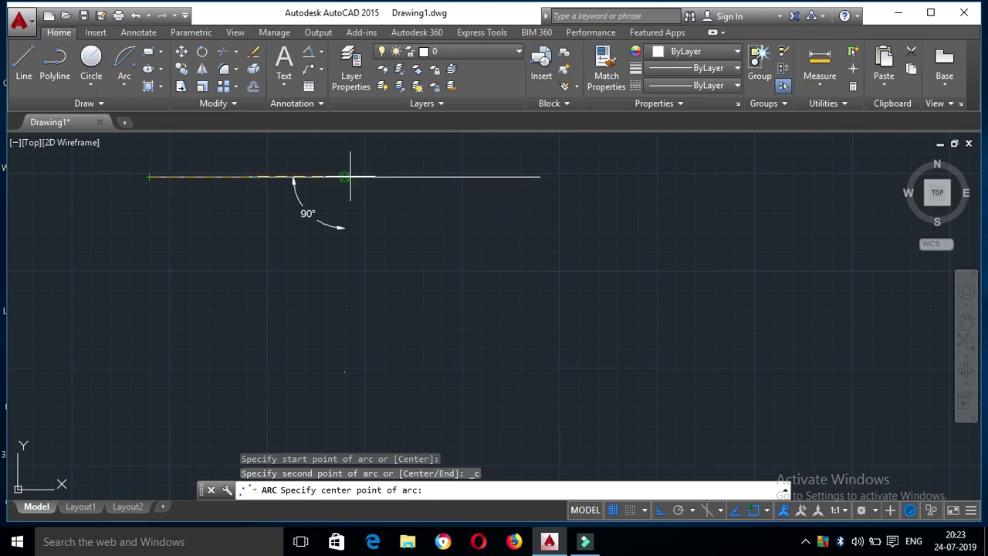
key(Escape)
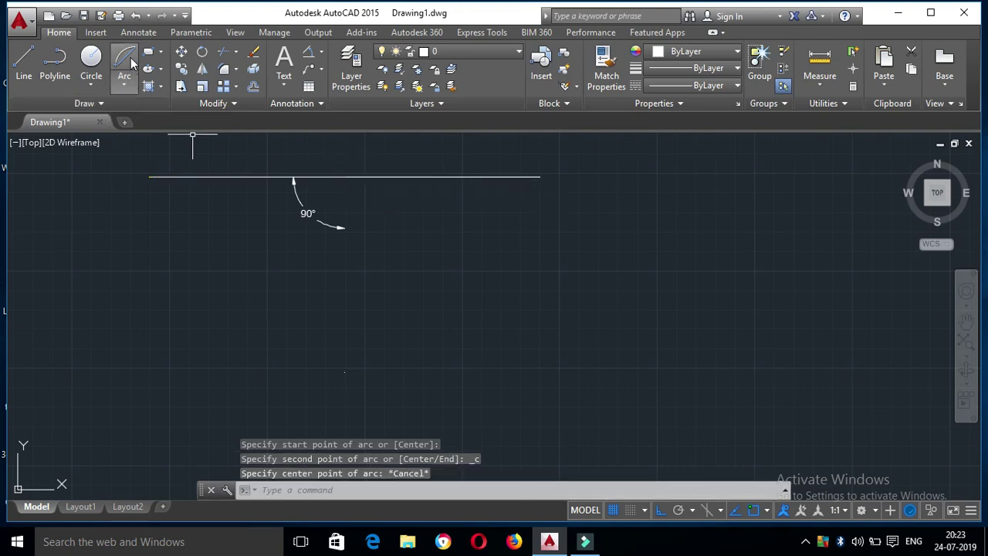
click(123, 59)
click(150, 177)
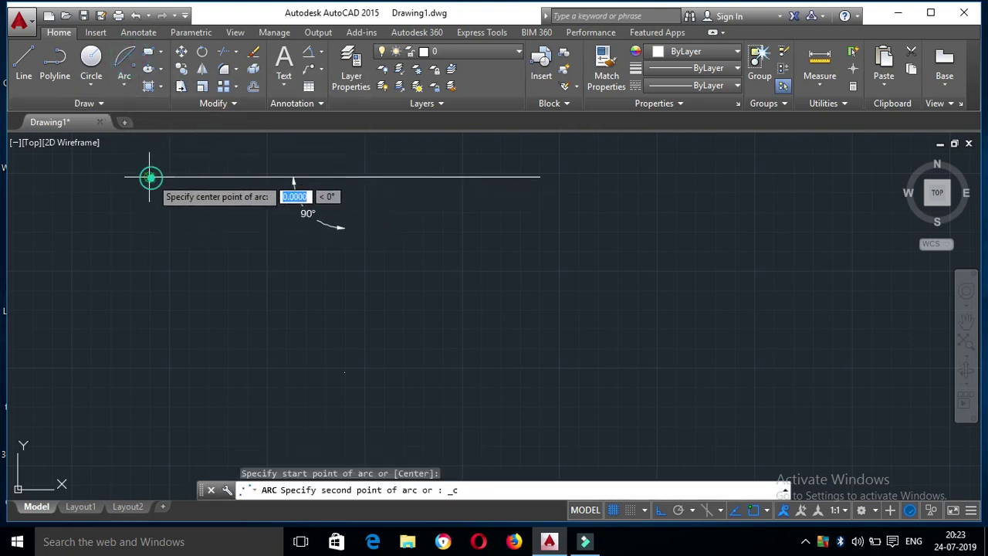
click(345, 177)
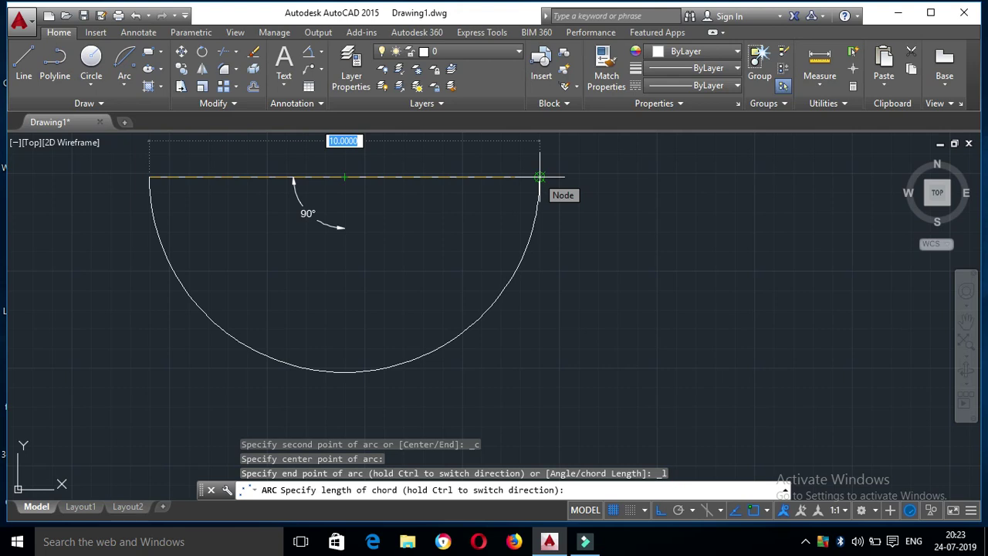
text(10)
key(Return)
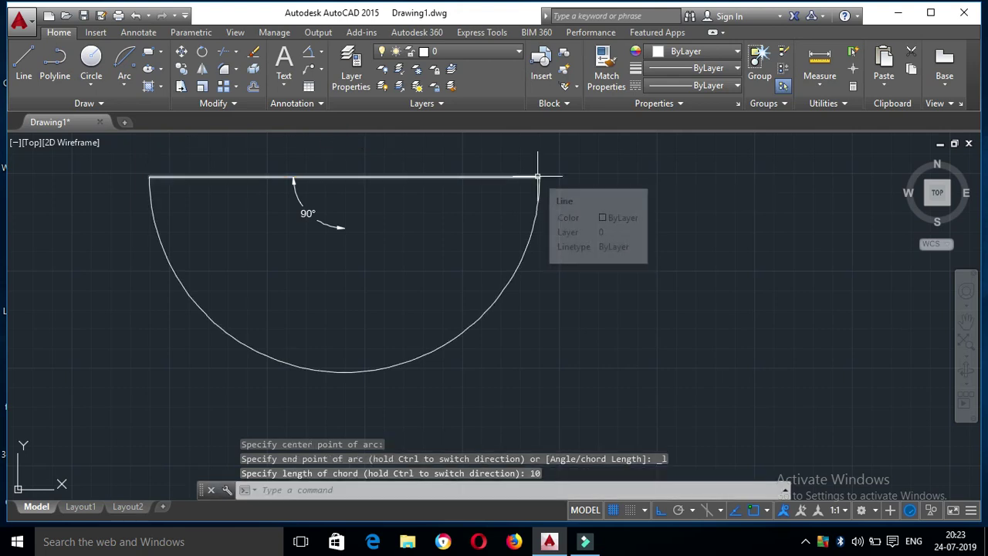
Delete the chord-length arc and the 90° angular dimension.
click(579, 282)
click(461, 224)
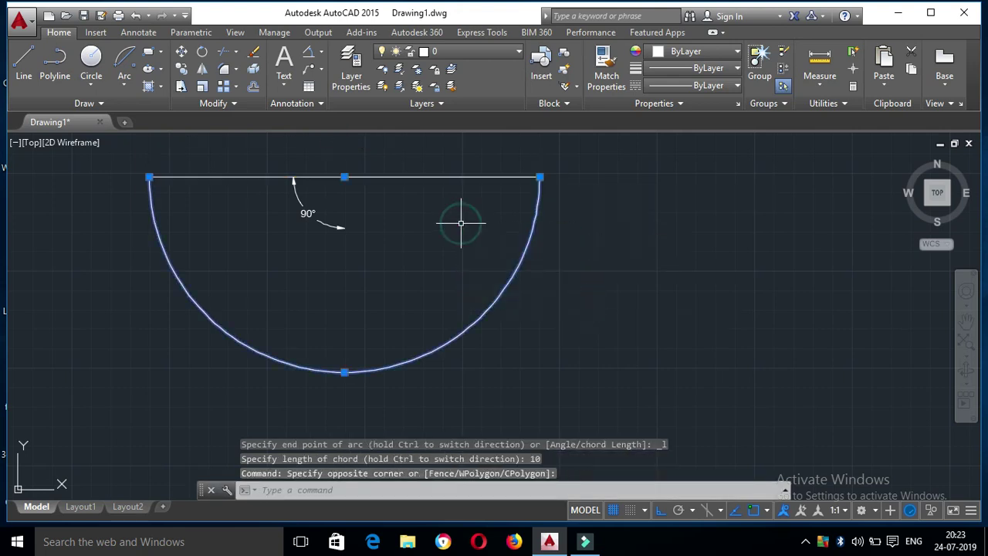
key(Delete)
click(443, 247)
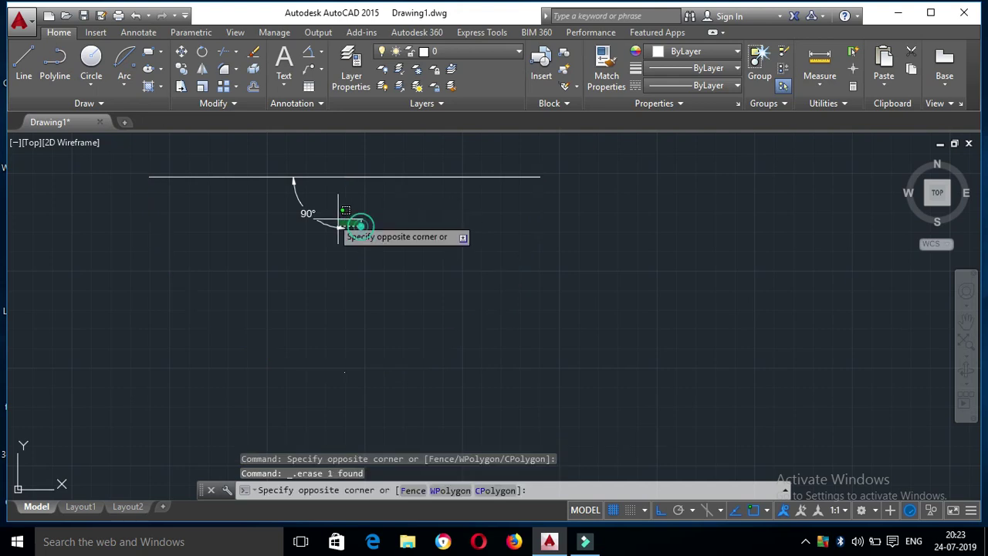
click(239, 170)
key(Delete)
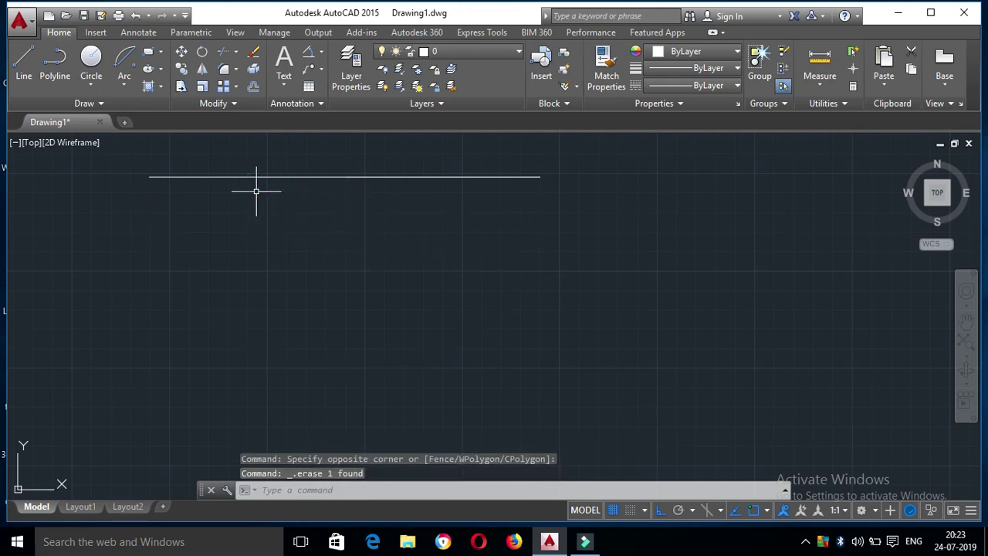
Draw a Start-End-Angle arc between two points on the line with a 180° included angle.
click(122, 85)
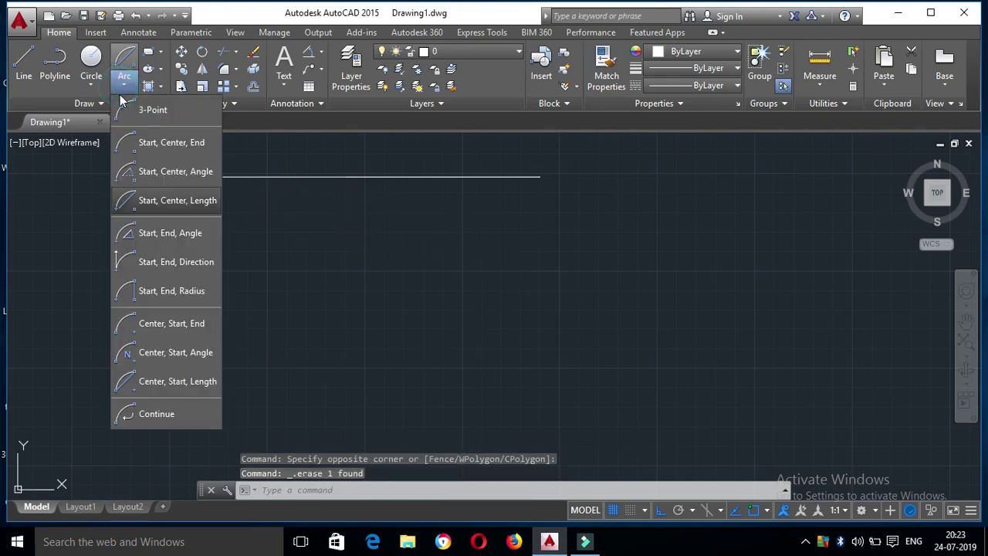
click(203, 237)
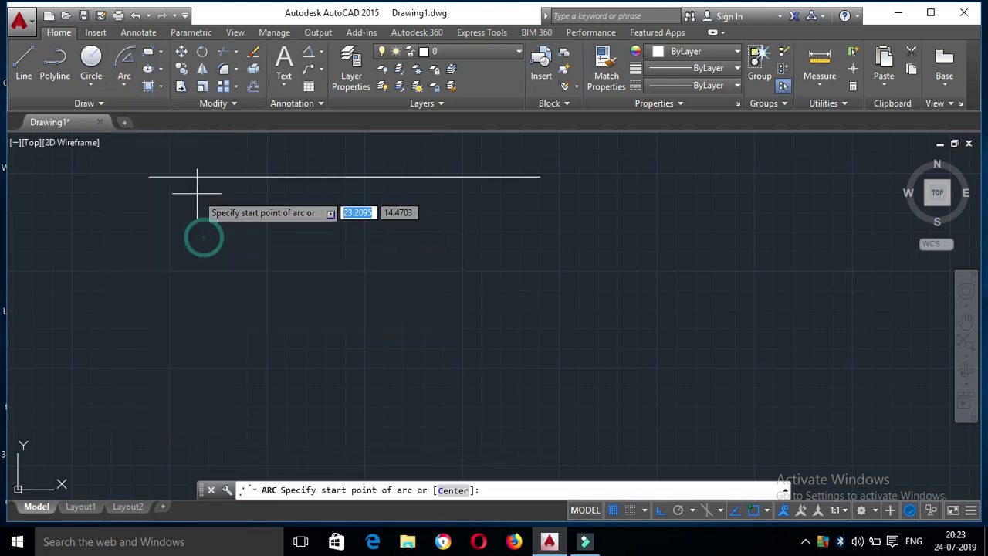
click(151, 177)
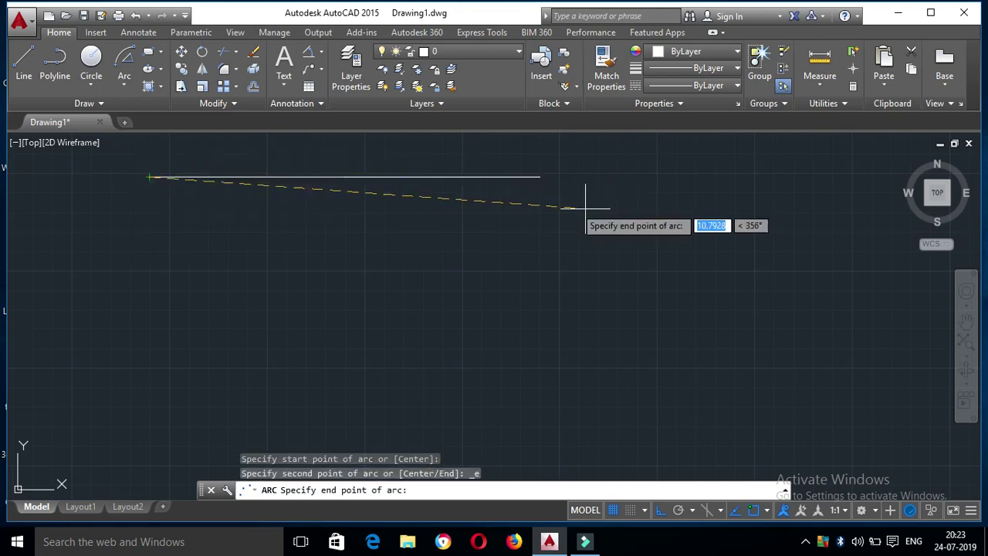
click(540, 177)
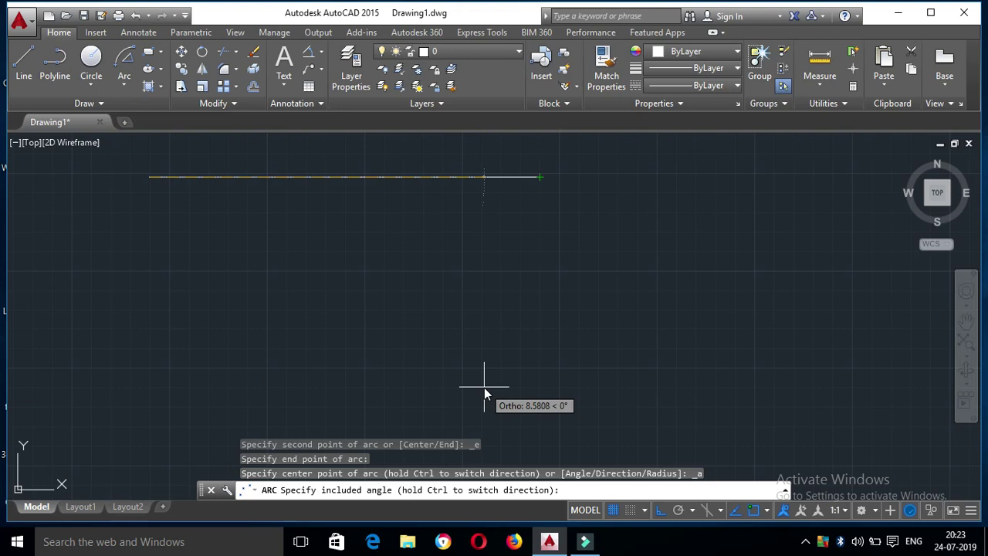
text(180)
key(Return)
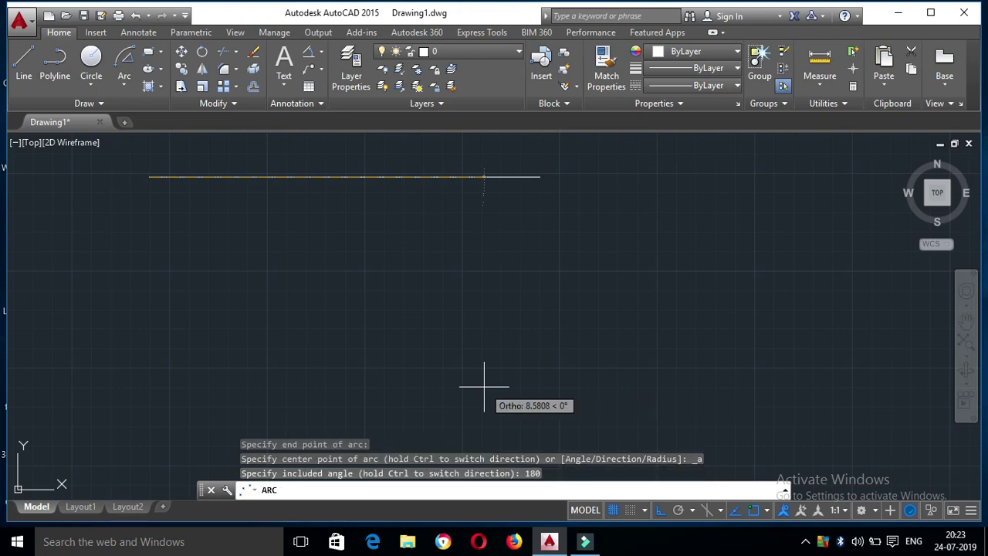
scroll(284, 225, down, 3)
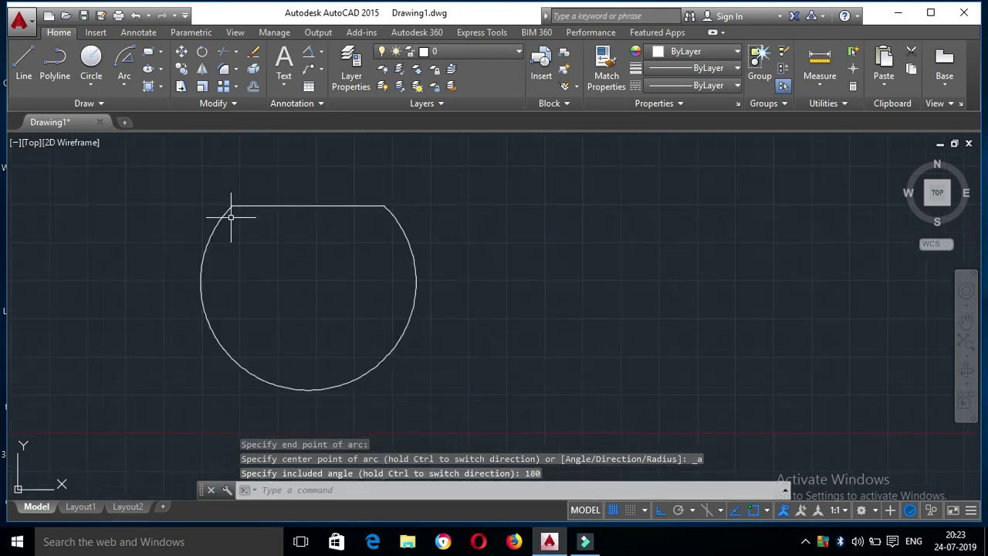
click(140, 82)
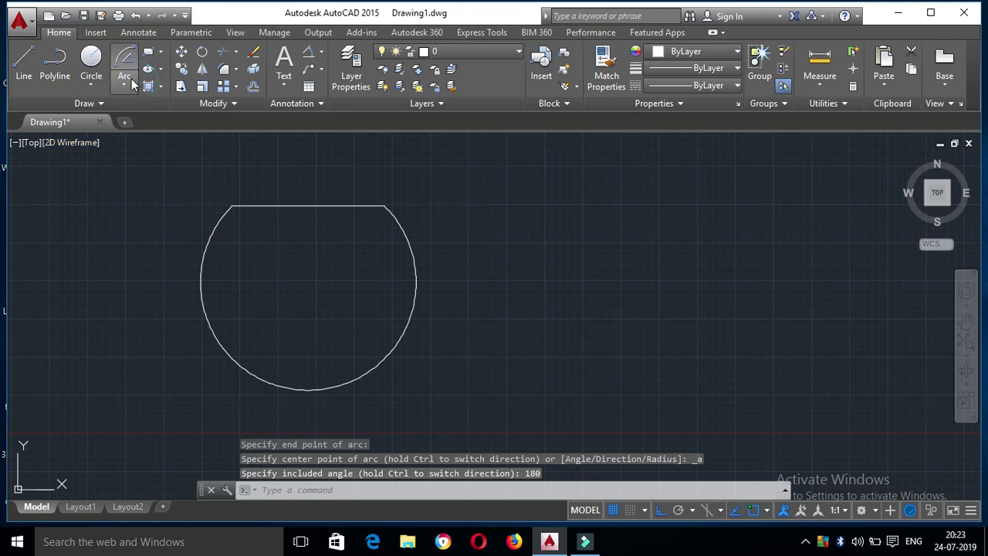
click(131, 79)
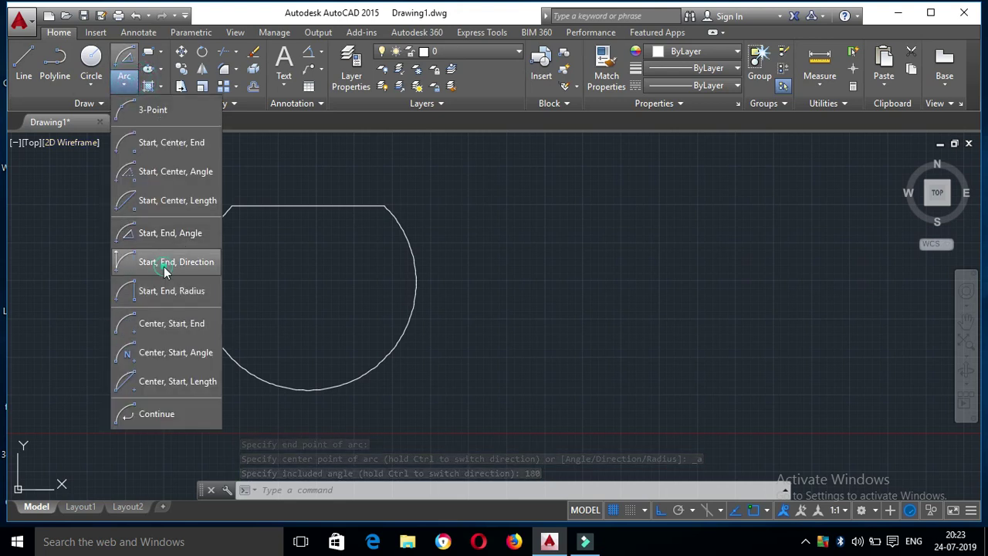
Draw a Start-End-Direction arc from the line's left end to its right end, tangent straight upward.
click(164, 263)
click(232, 207)
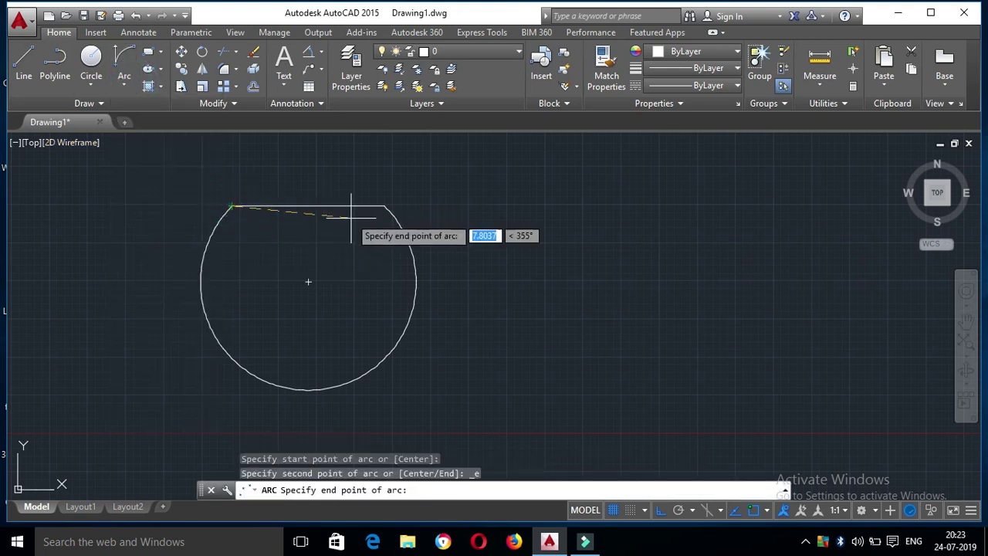
click(385, 206)
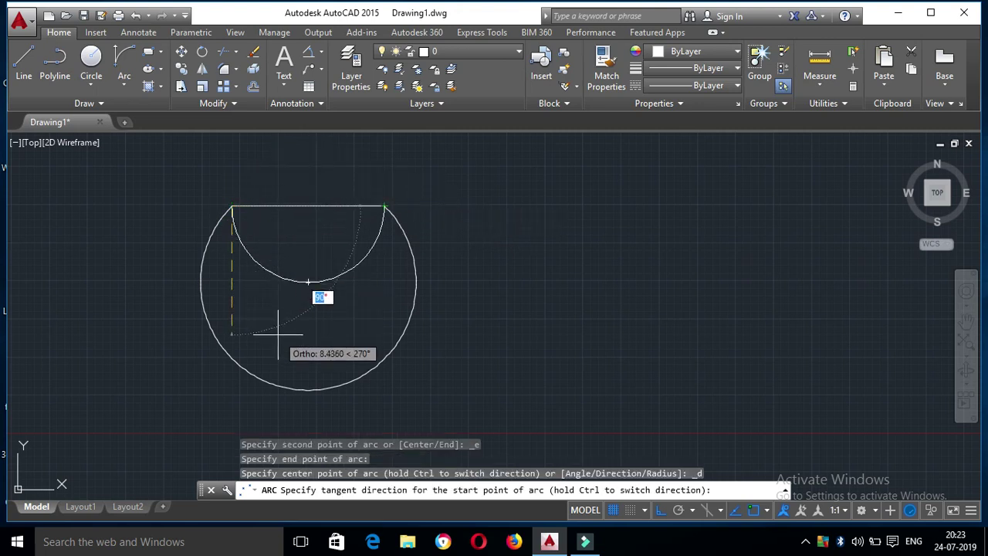
click(278, 137)
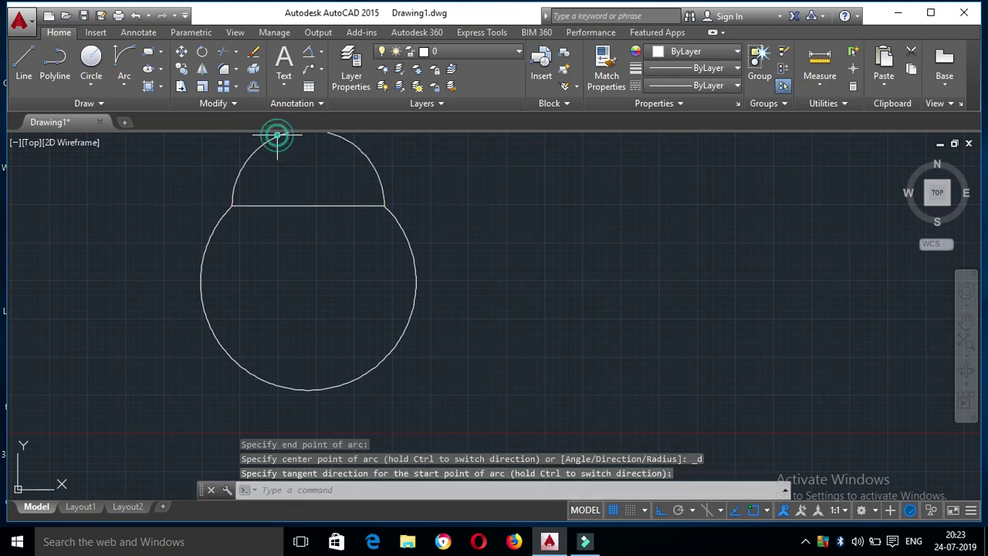
click(124, 84)
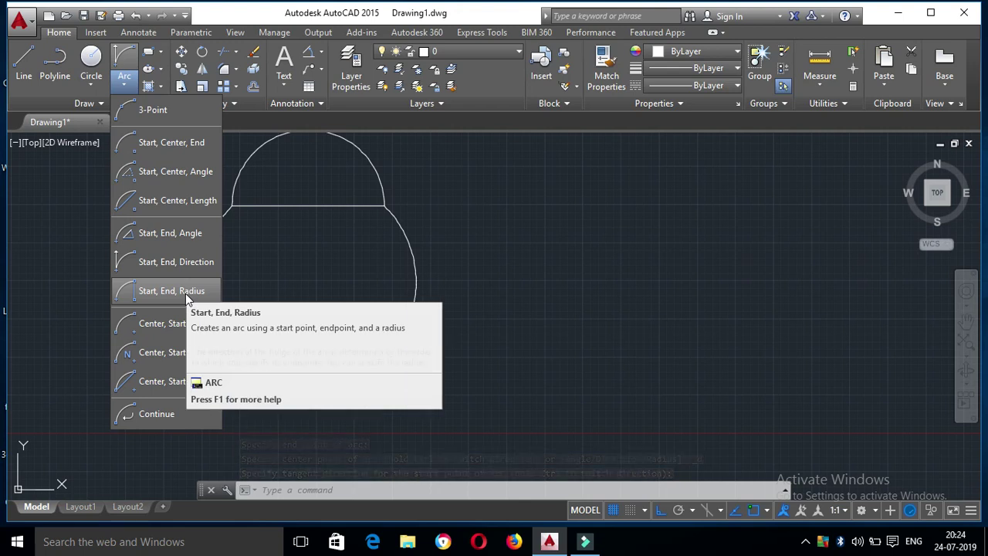
Draw a Start-End-Radius arc of radius 5 between the line's left and right ends.
click(187, 296)
click(232, 206)
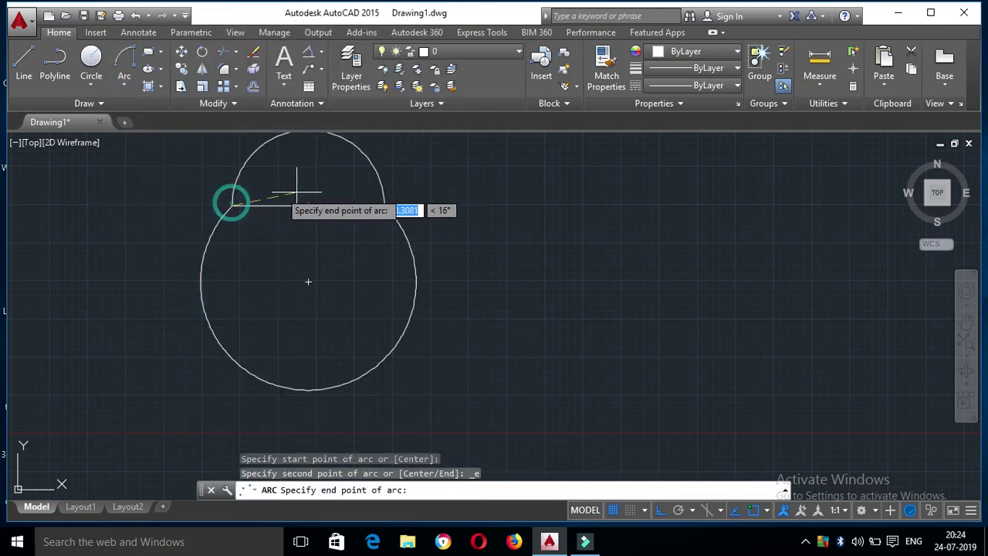
click(384, 206)
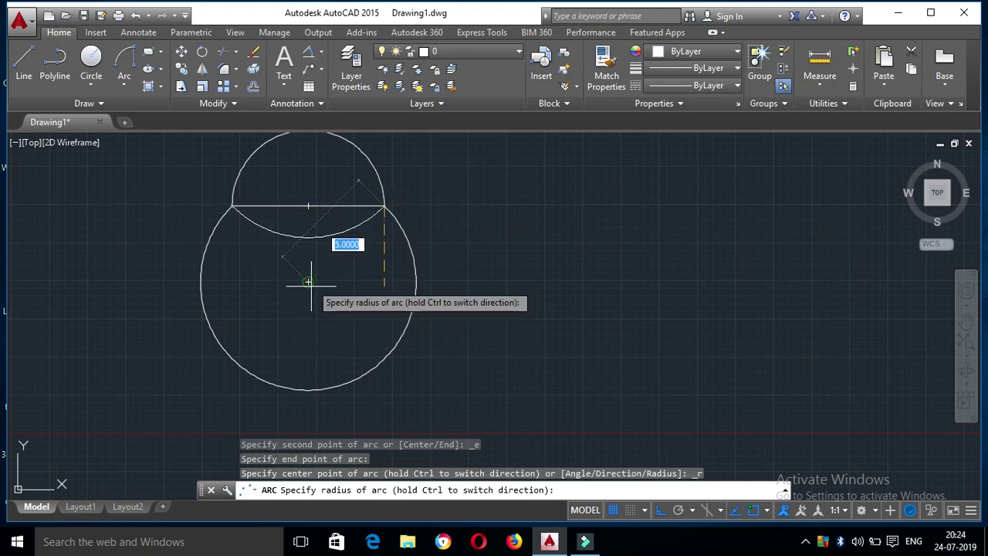
text(5)
key(Return)
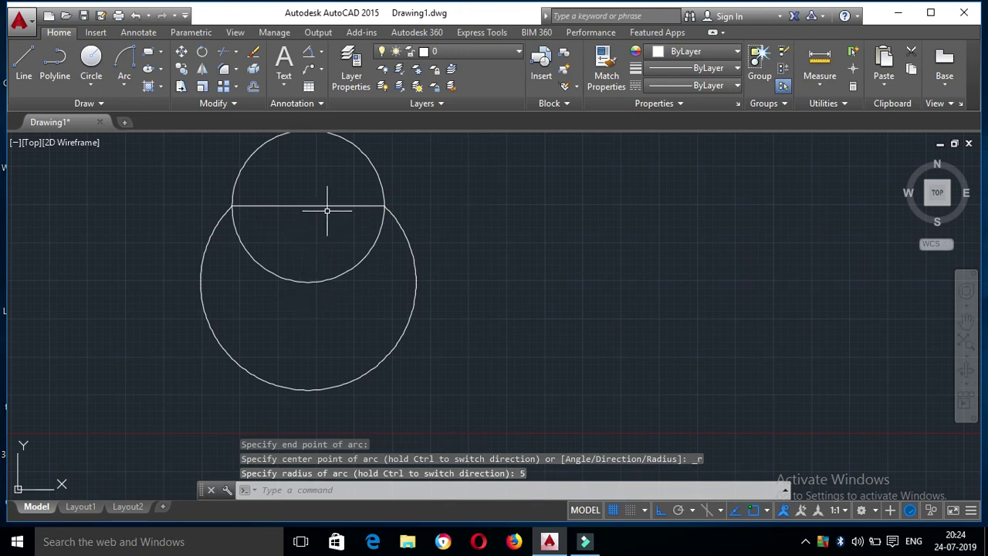
scroll(327, 210, up, 2)
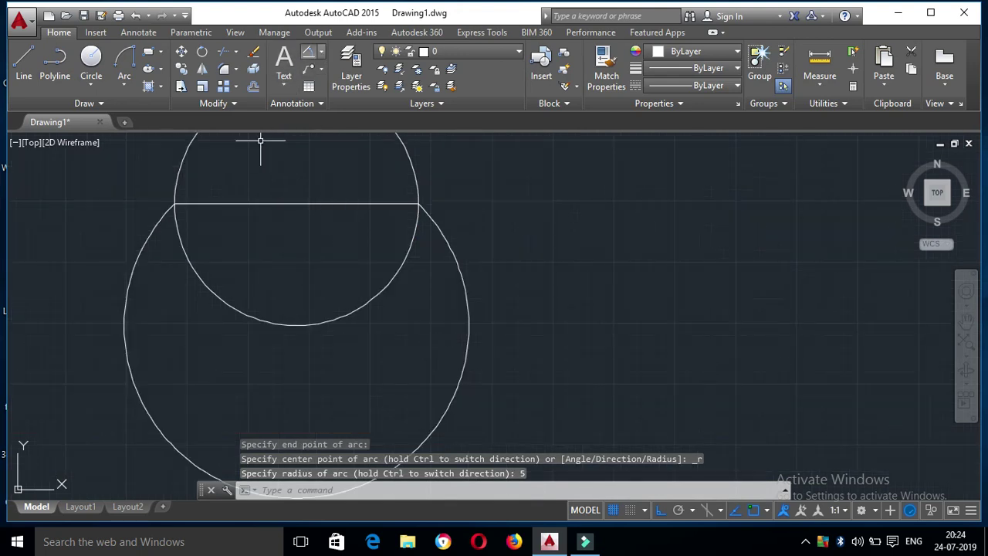
Dimension the small circle's radius, placing the R5.0000 label below it.
click(321, 52)
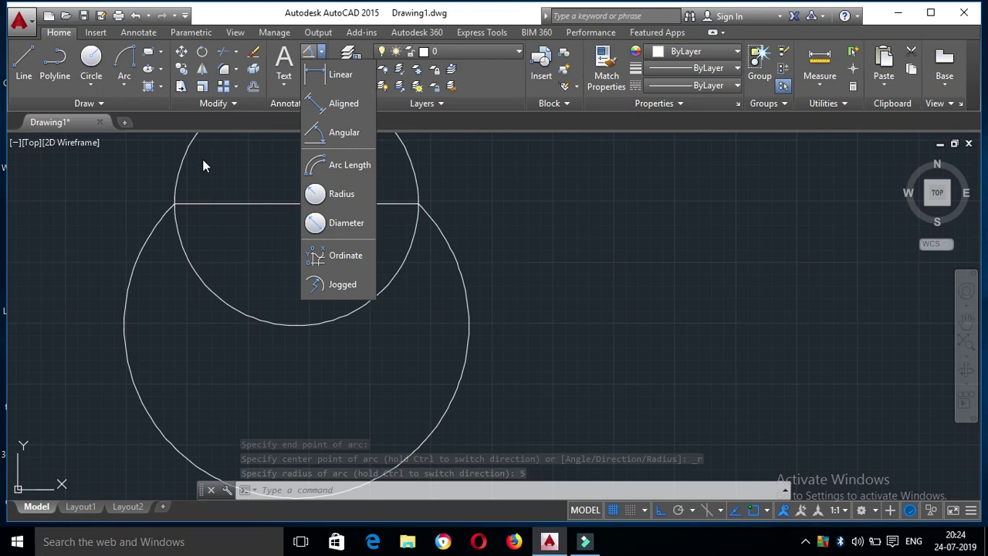
click(326, 195)
click(362, 305)
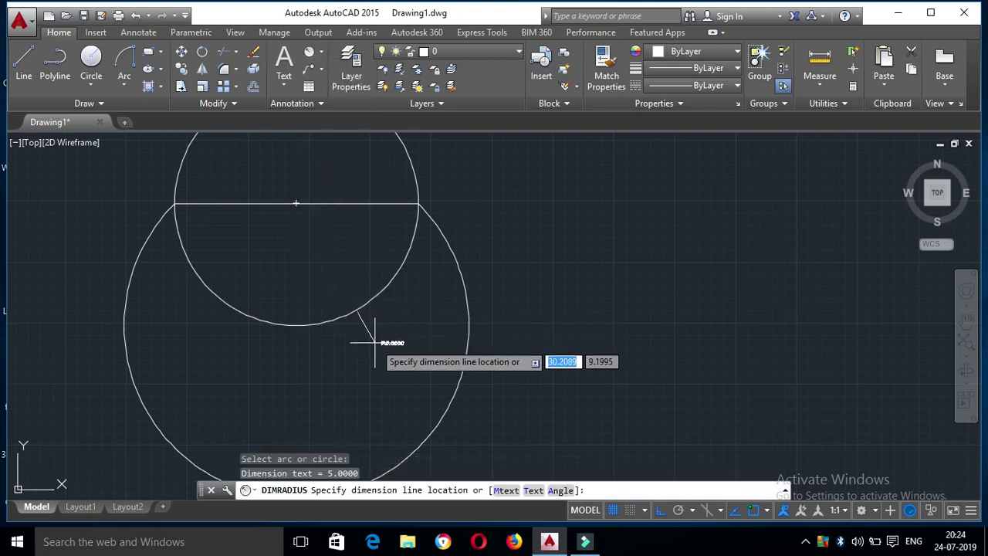
click(375, 342)
scroll(375, 342, up, 3)
scroll(375, 342, down, 1)
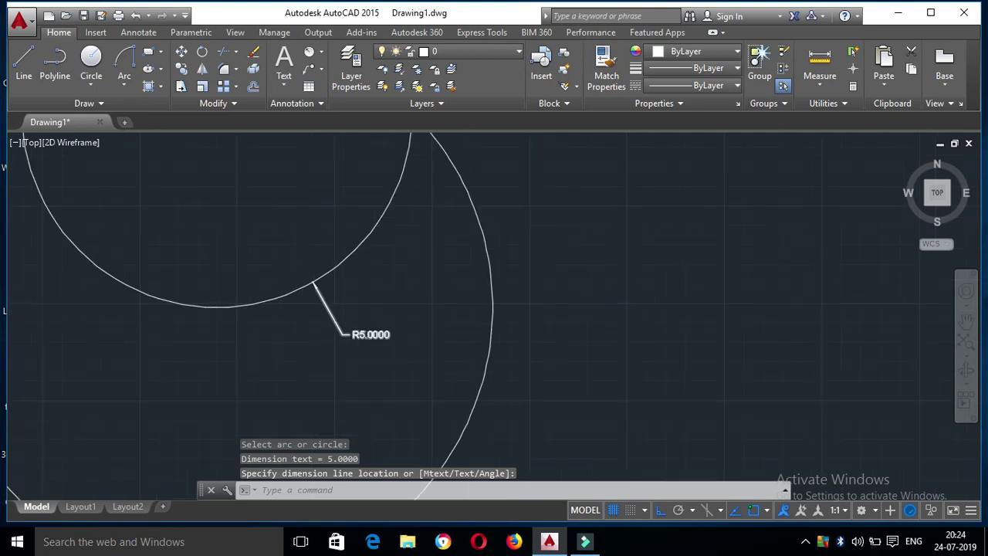
scroll(363, 332, down, 3)
click(124, 82)
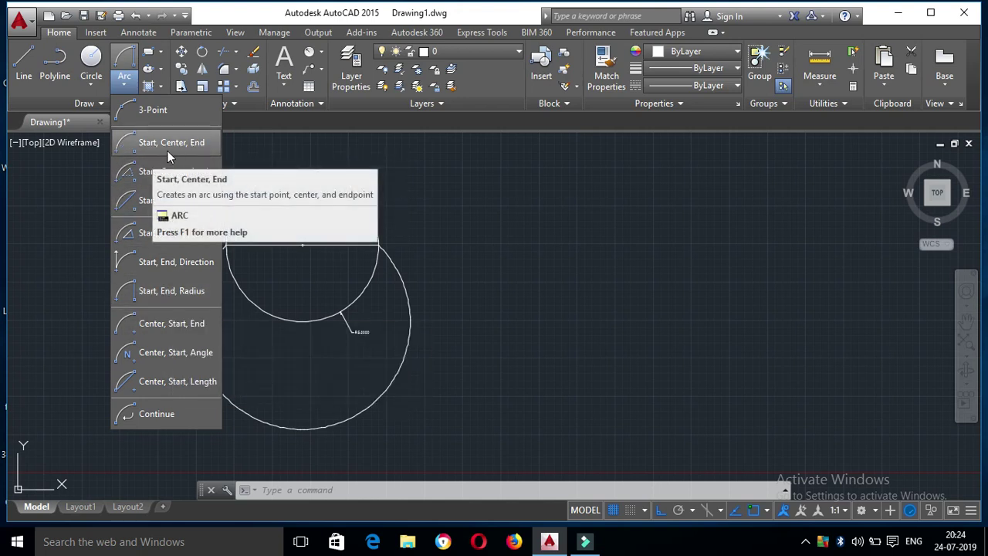
mouse_move(172, 324)
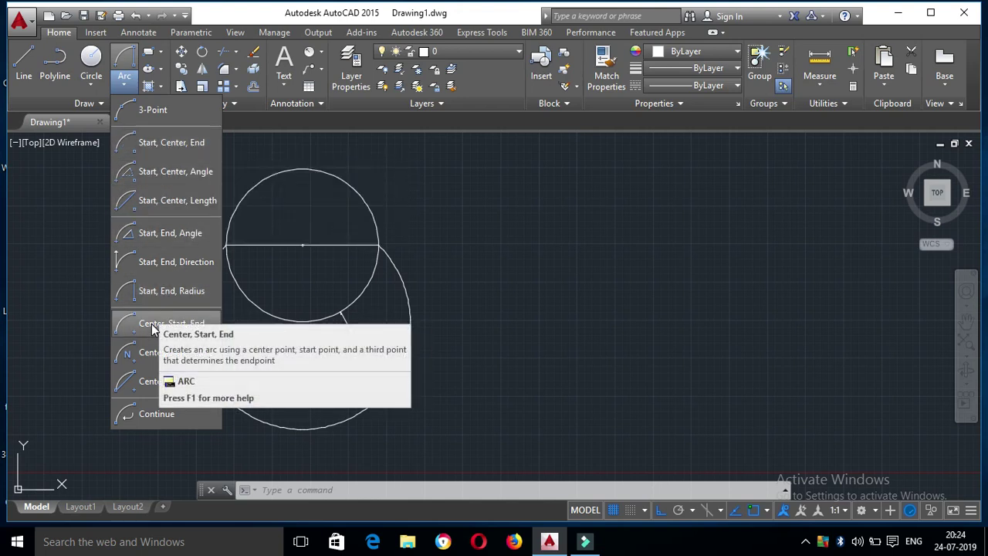
Draw a center-start-end arc from the line's midpoint, spanning left end to right end.
click(152, 324)
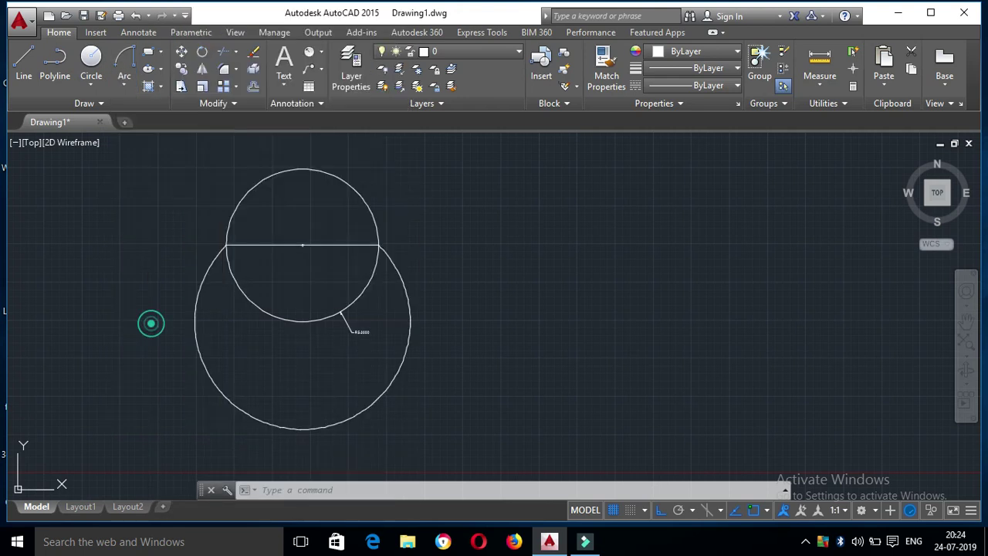
click(302, 245)
click(225, 246)
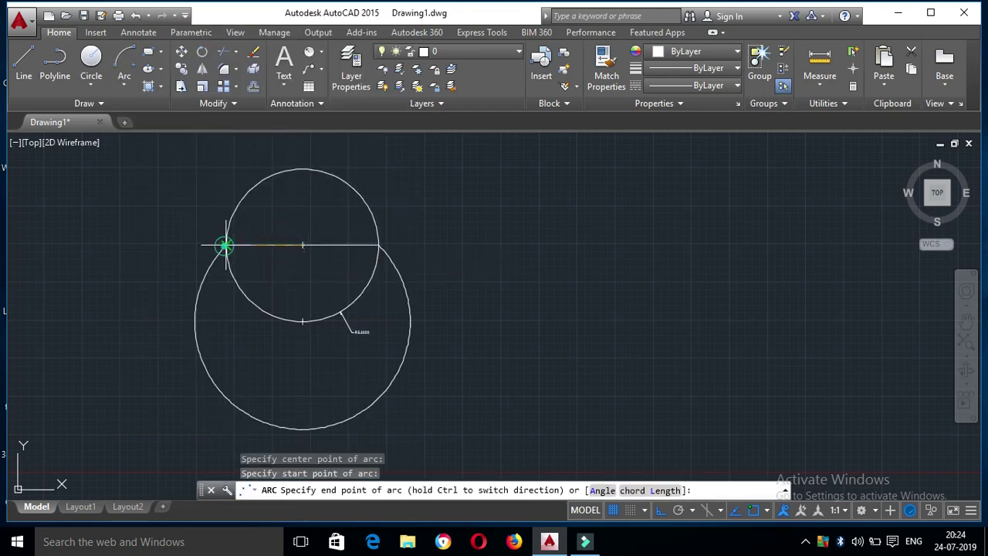
click(378, 246)
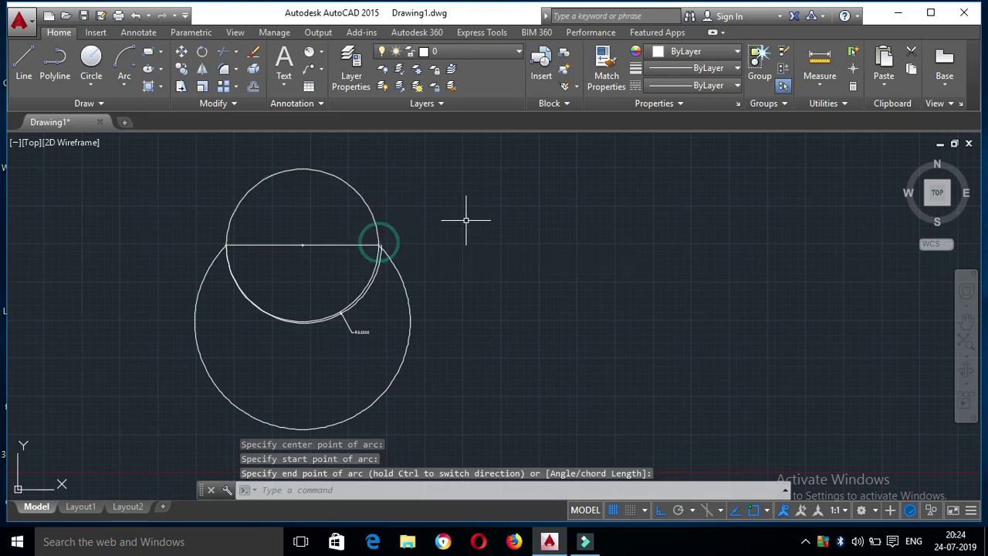
Erase the large circle, lower arcs and R5.0000 dimension with a crossing window.
click(475, 367)
click(323, 274)
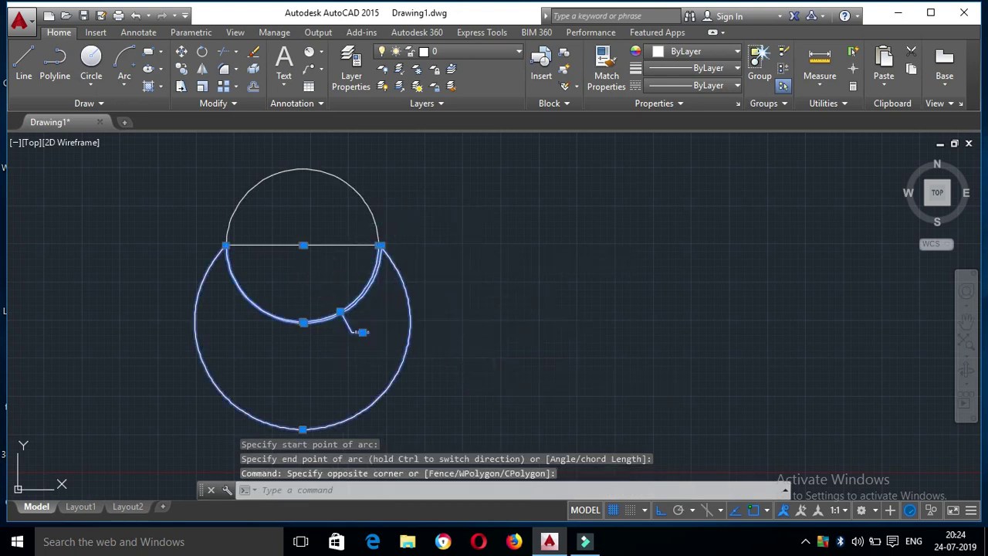
key(Delete)
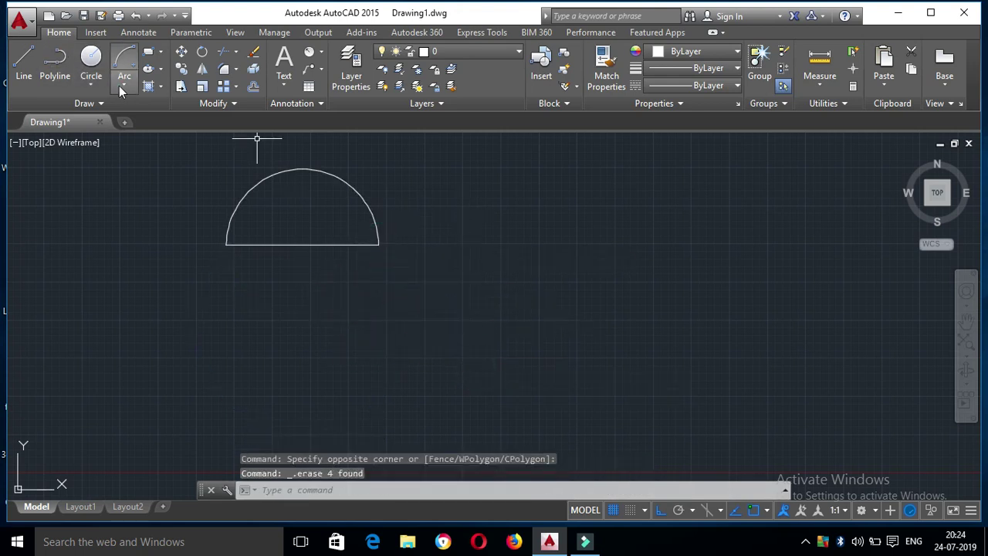
click(124, 81)
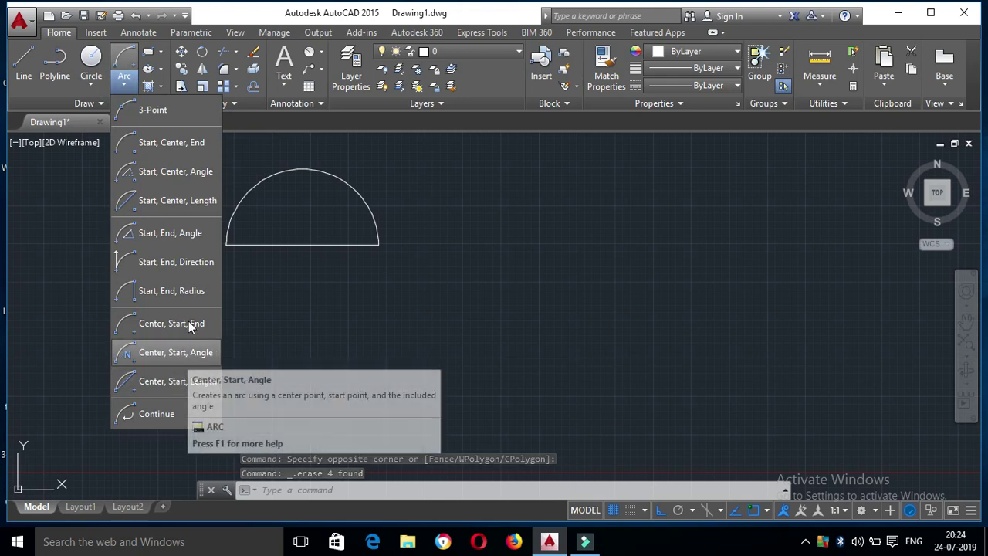
Draw a 90° center-start-angle arc centered on the midpoint, starting at the line's left end.
click(155, 352)
click(303, 245)
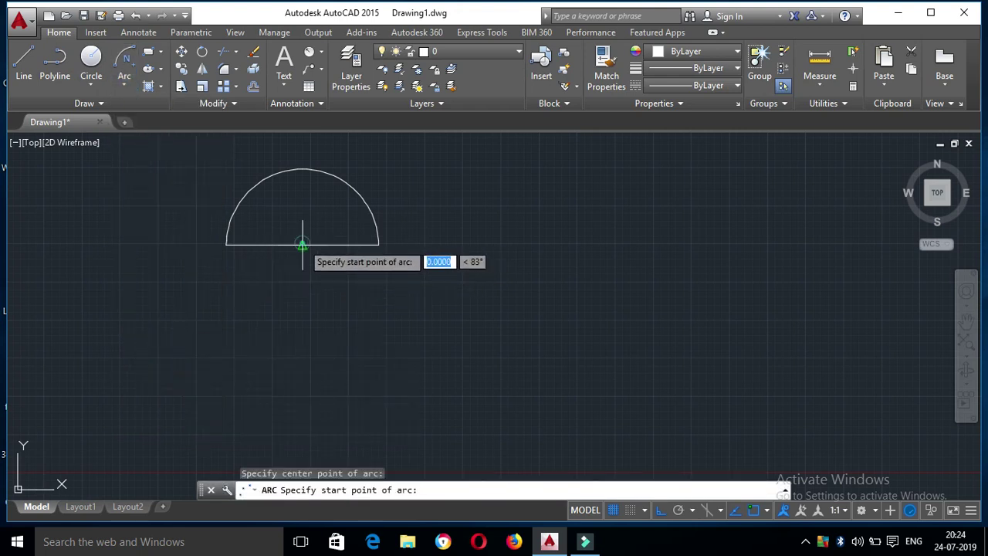
click(227, 243)
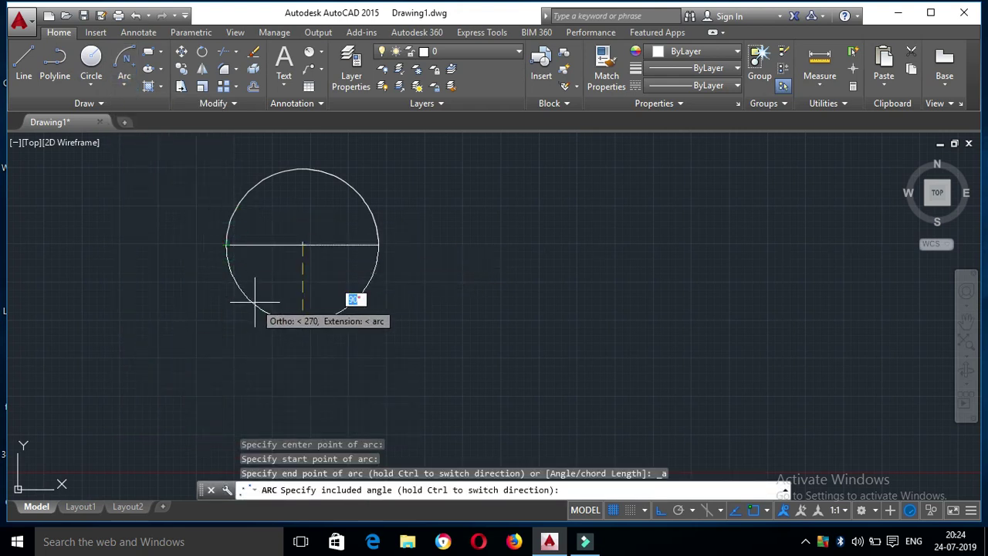
text(90)
key(Return)
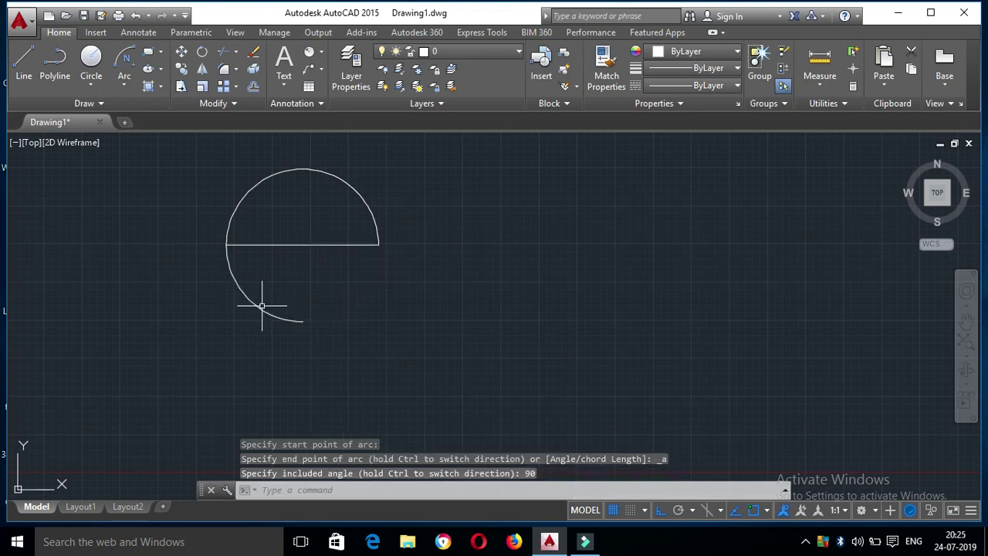
click(124, 85)
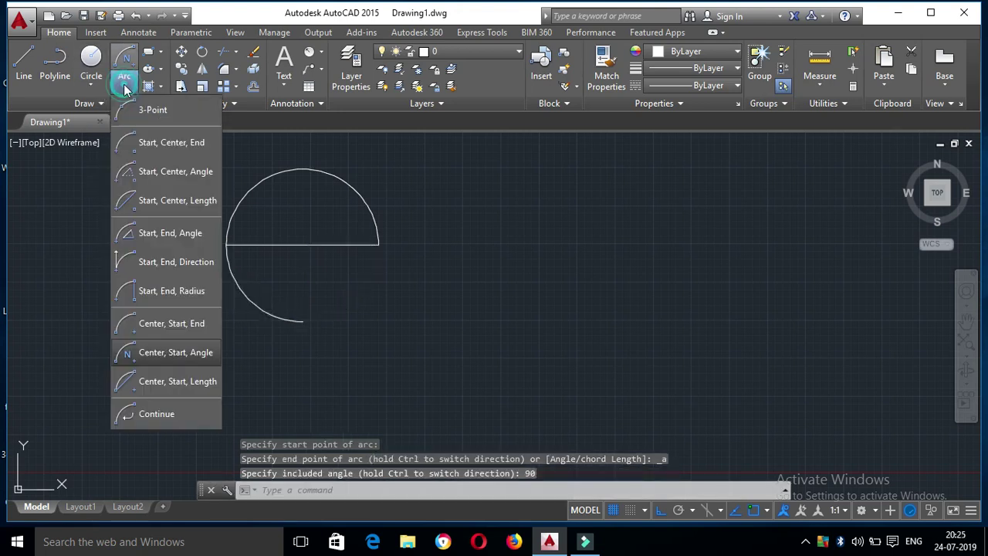
Attempt a center-start-length arc from the line's left end with chord length 9.5.
click(174, 386)
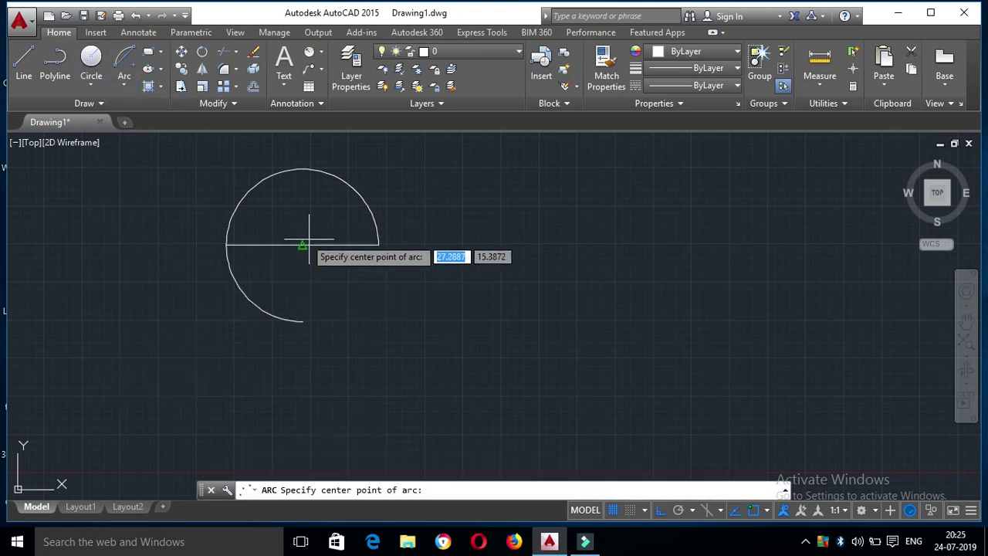
click(304, 244)
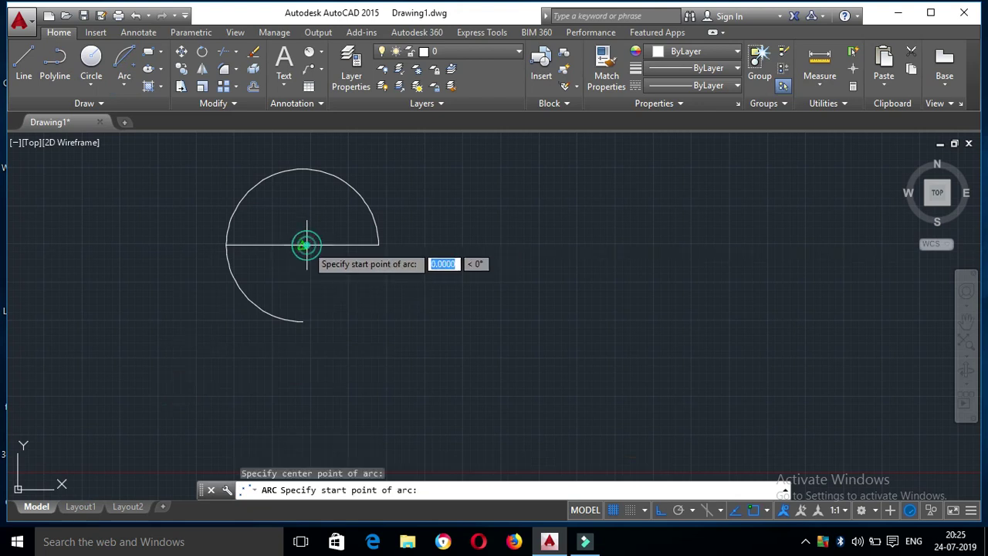
click(226, 245)
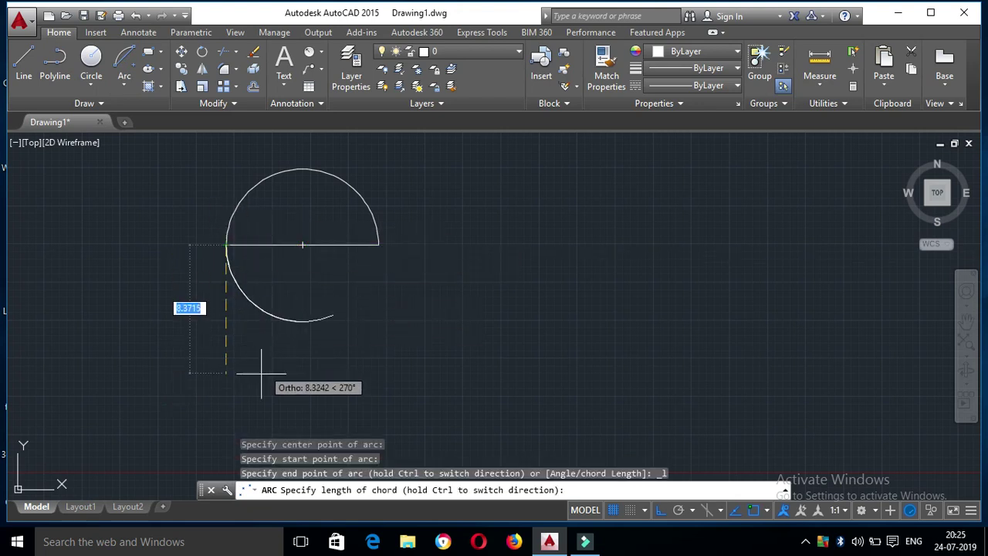
text(9)
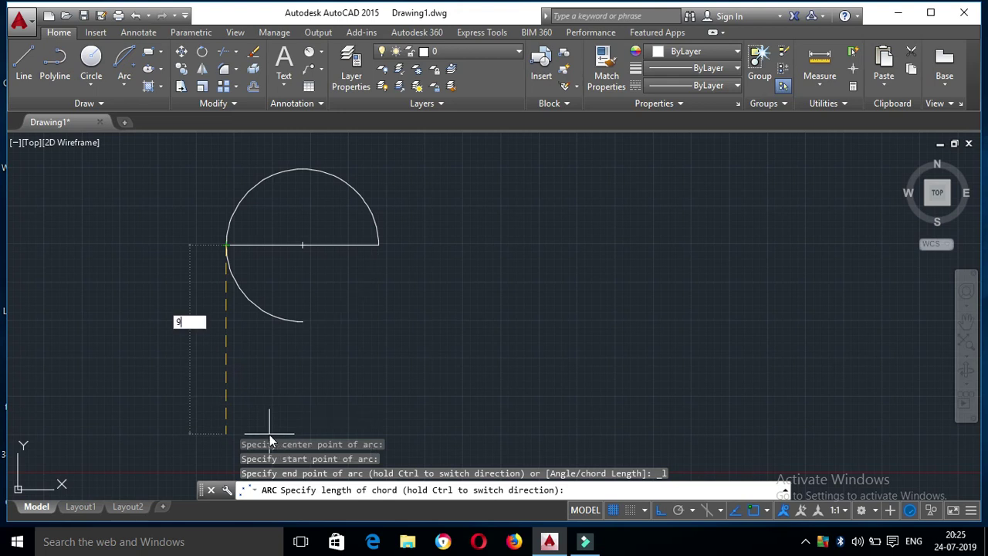
text(.5)
key(Return)
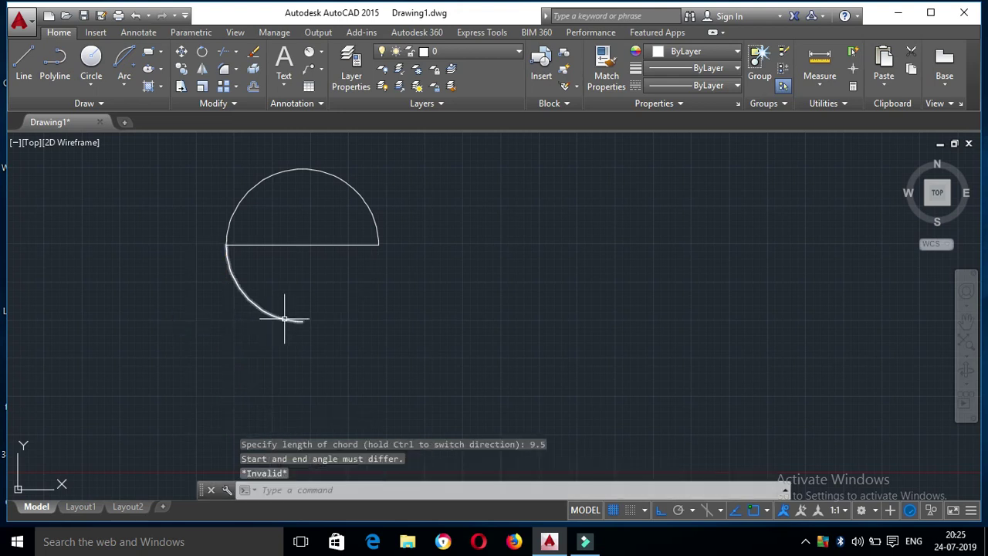
Redraw the center-start-length arc from the left end with a chord of about 7.95.
click(122, 83)
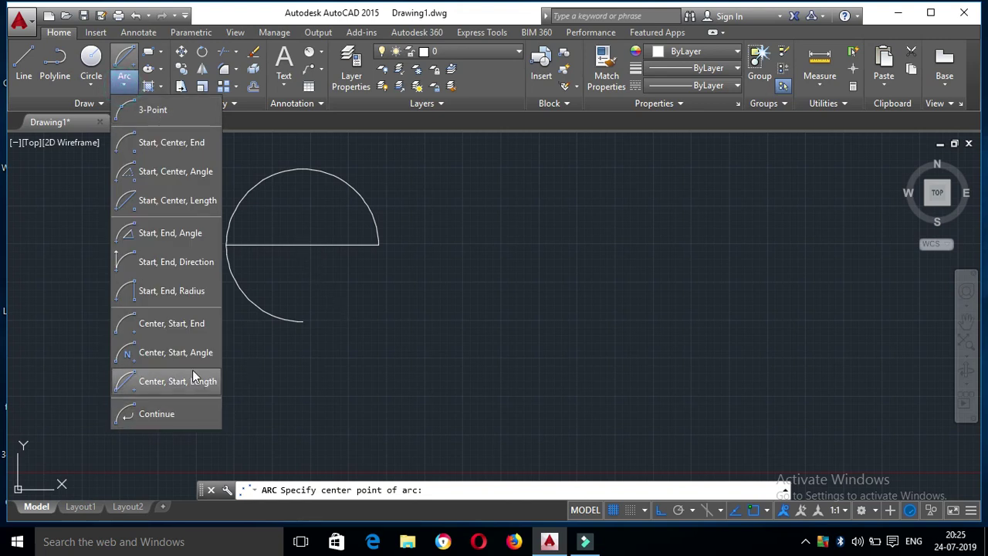
click(190, 381)
click(302, 245)
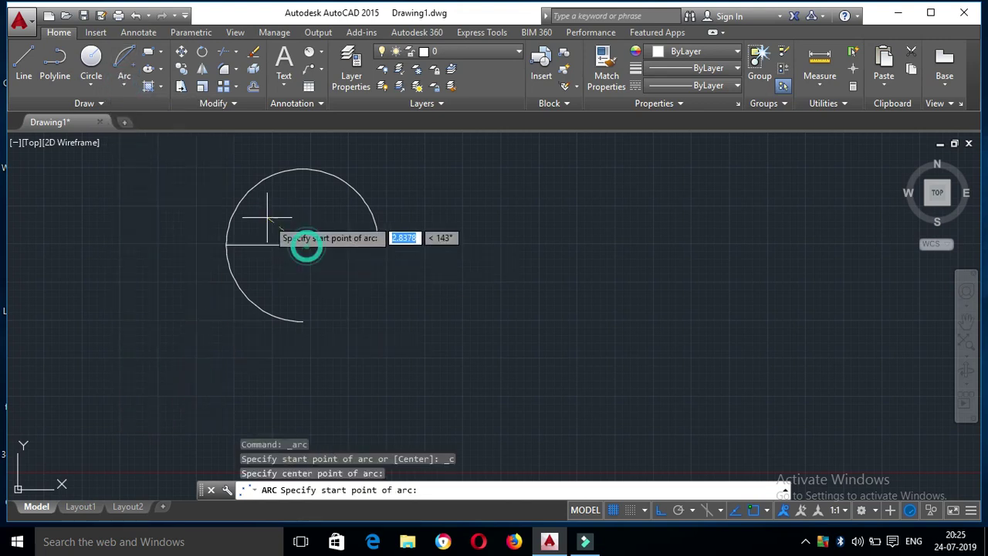
click(226, 245)
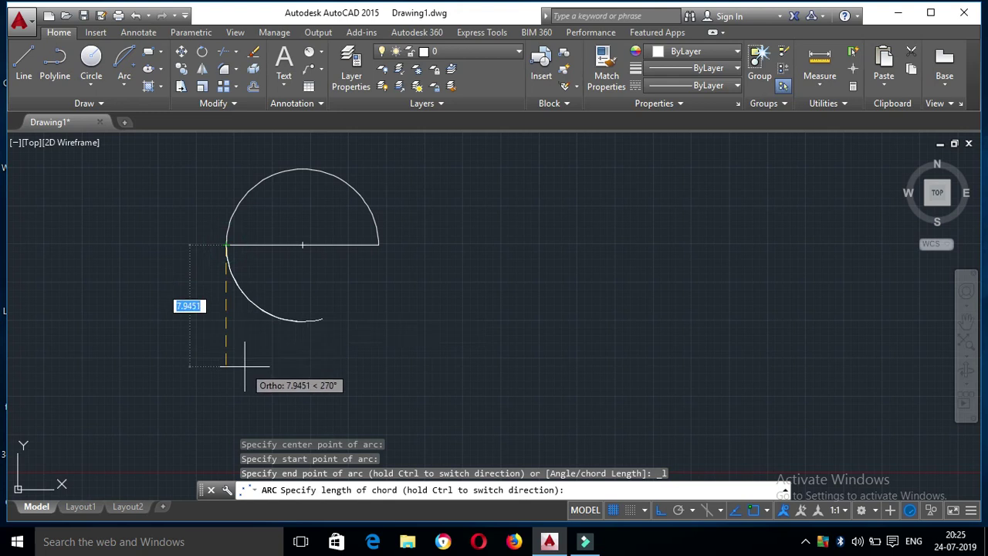
click(245, 366)
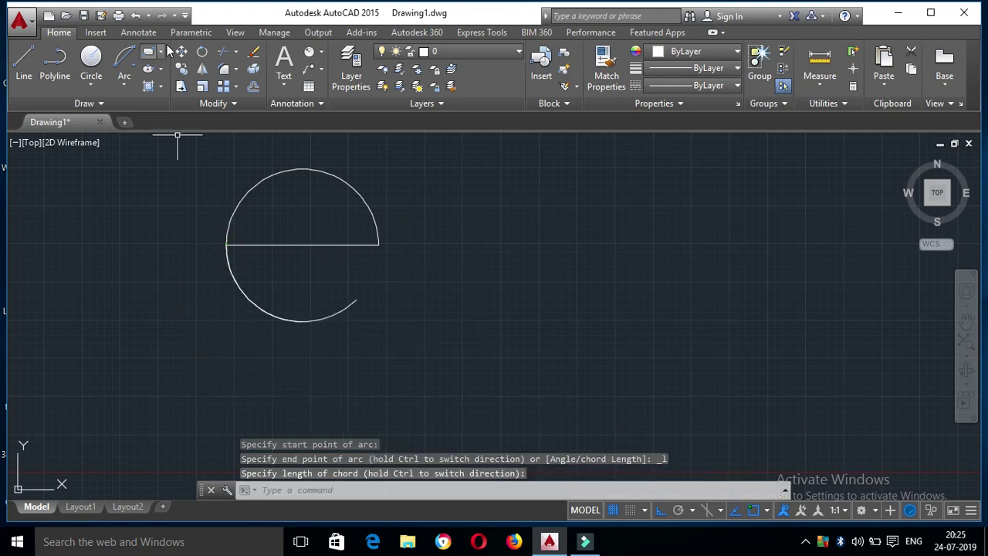
click(125, 85)
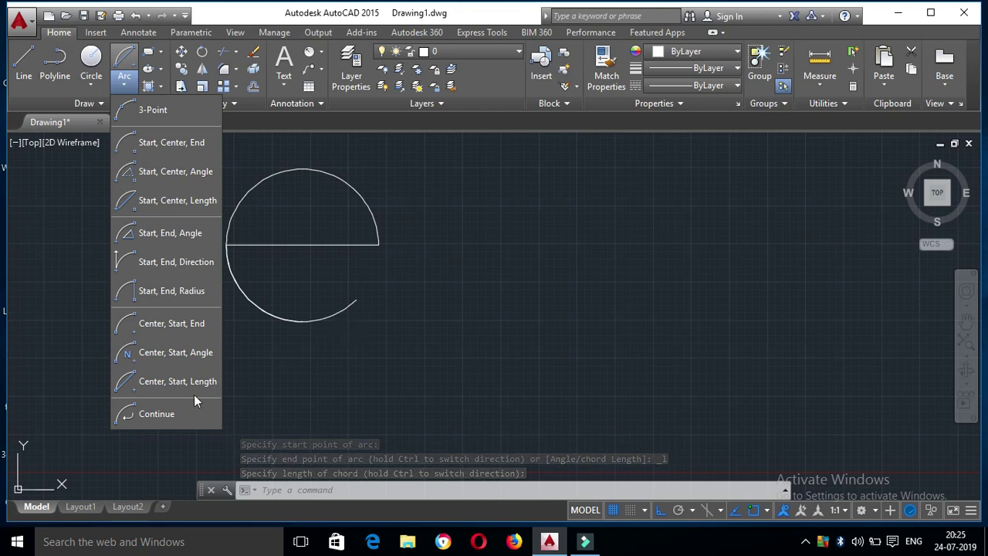
Add two continued tangent arcs to the right of the lower arc, forming a wave.
click(170, 417)
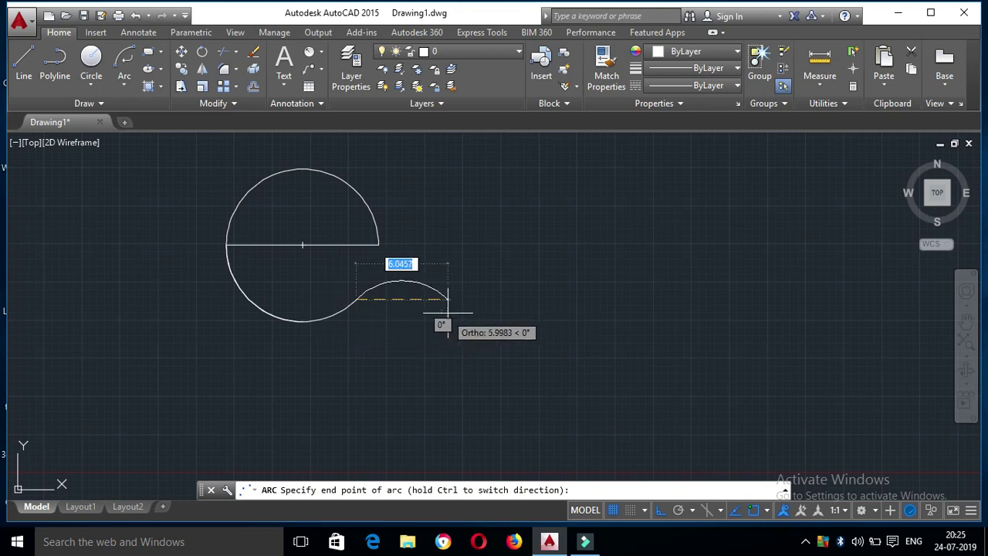
click(485, 300)
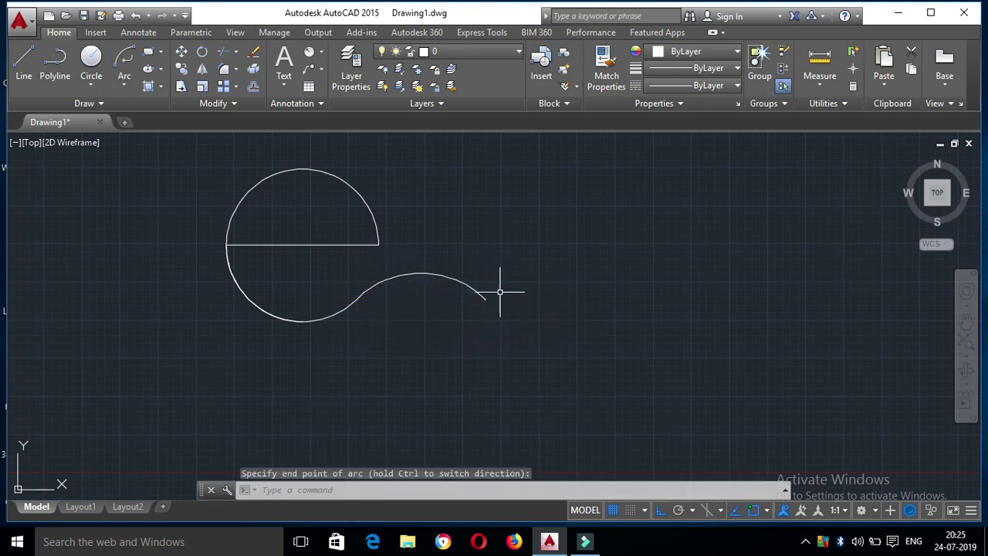
click(124, 85)
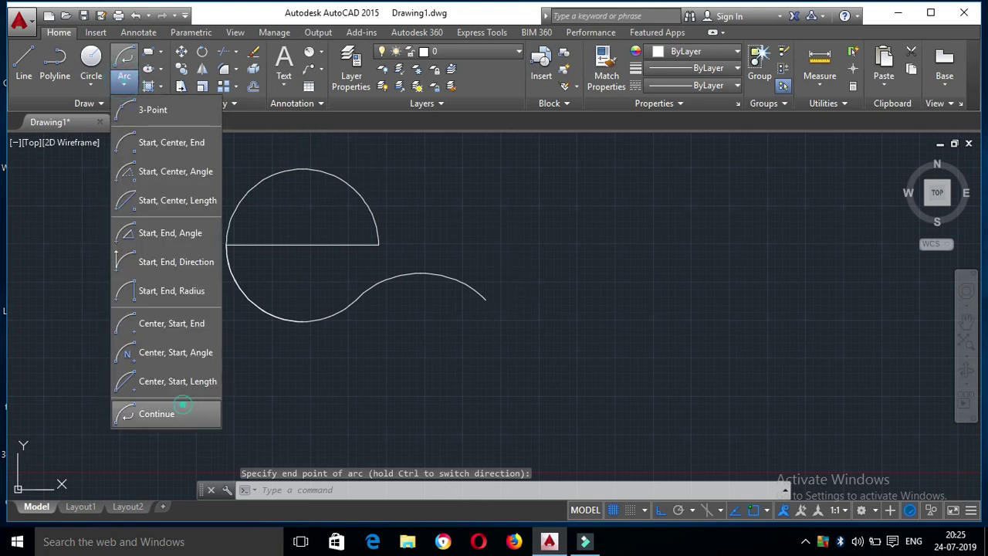
click(183, 405)
click(558, 272)
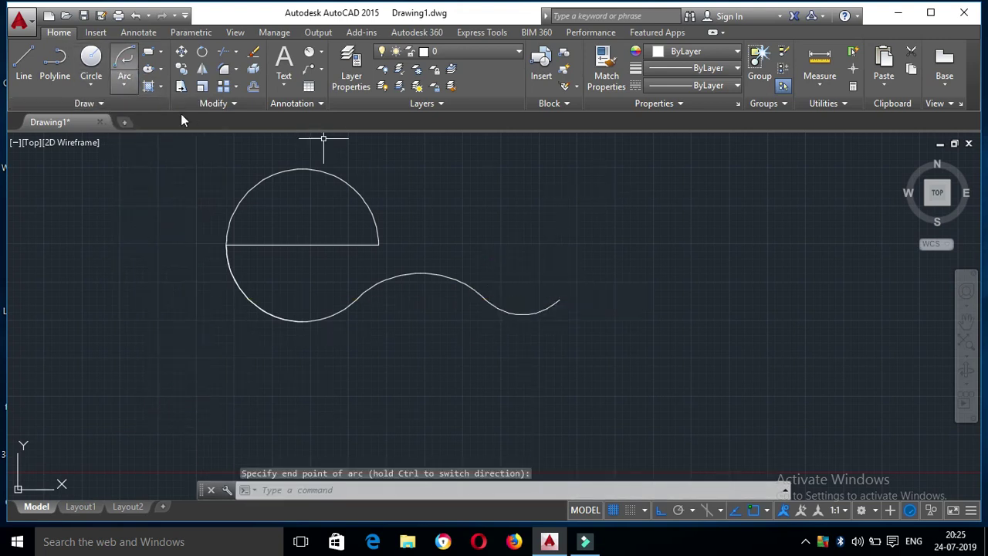
middle_drag(266, 264, 347, 354)
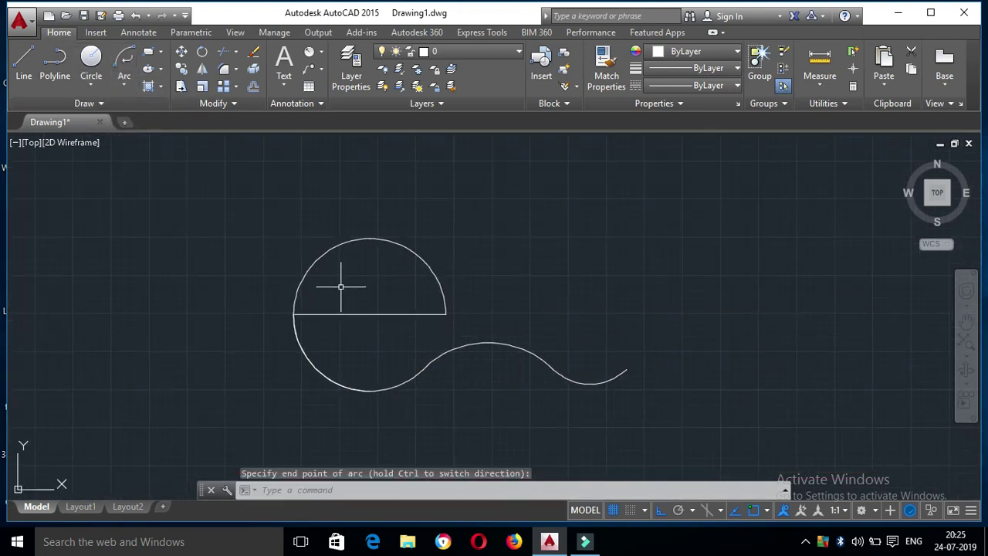